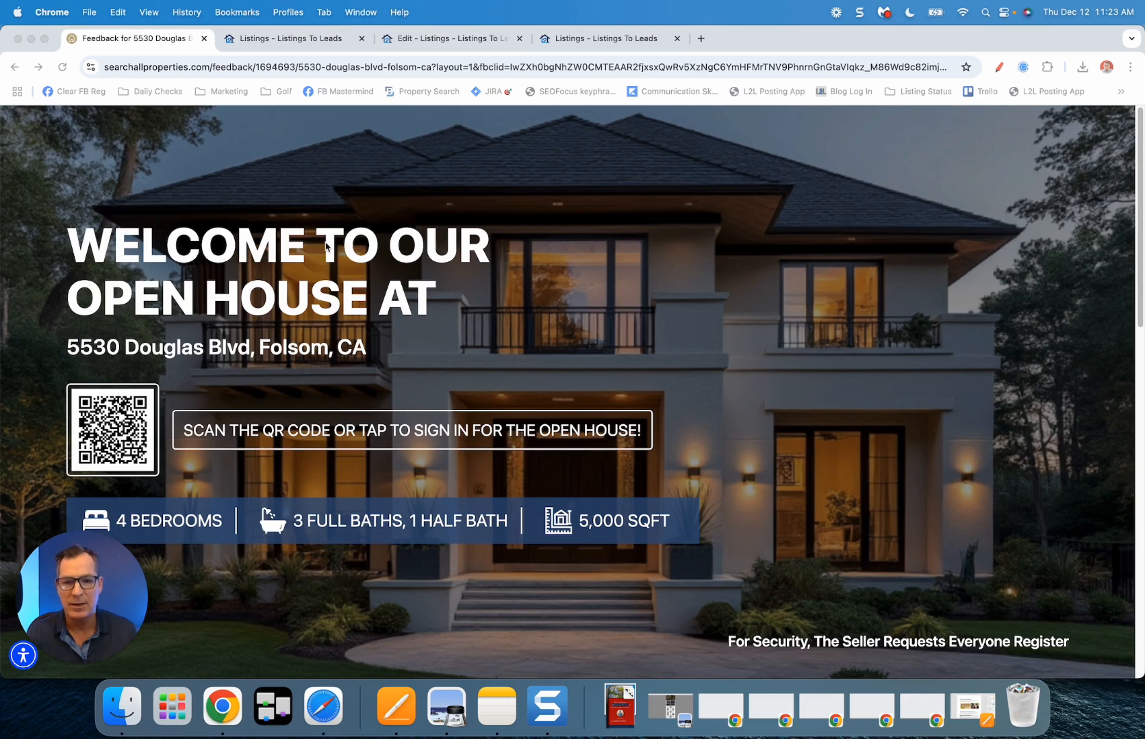
Step: Start the visitor sign-in, answer Yes to price-change notifications and rate the presentation Very Well
click(240, 359)
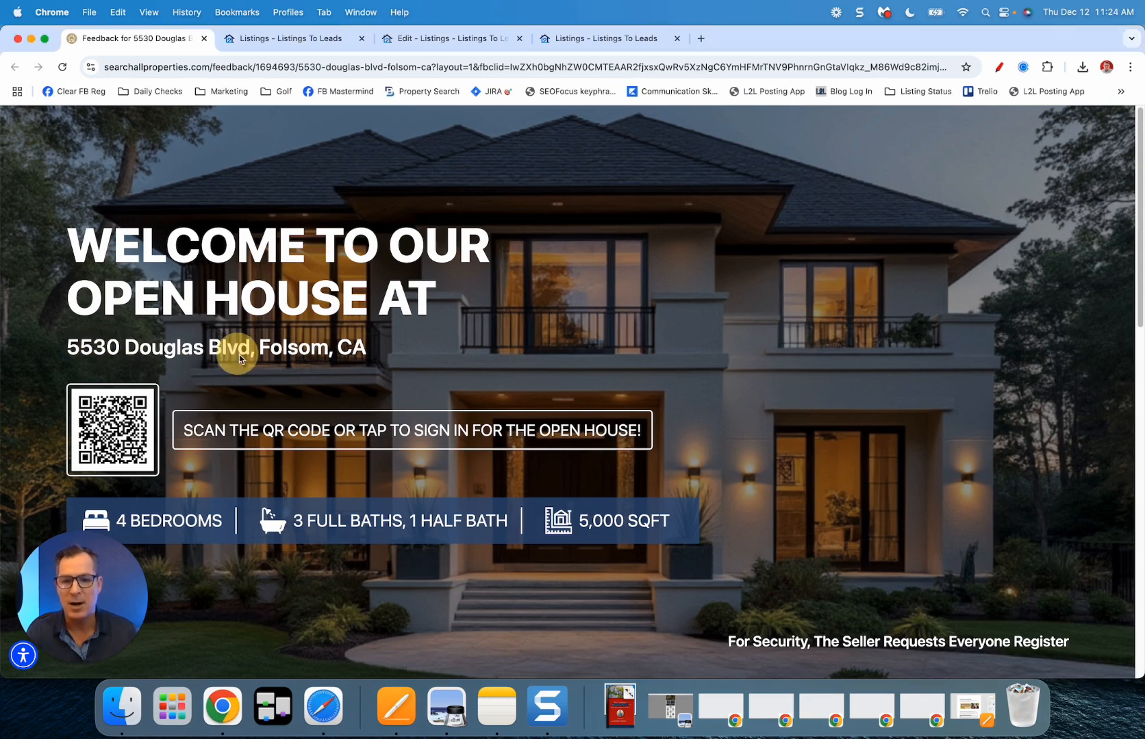
click(327, 436)
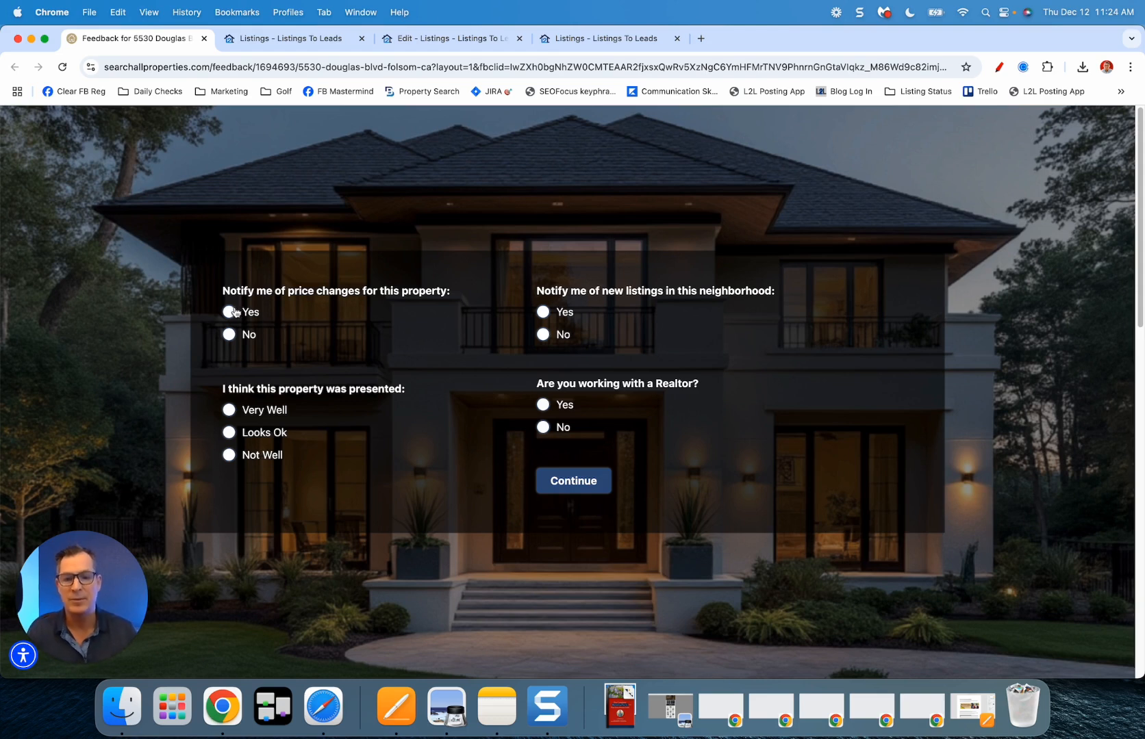
click(230, 313)
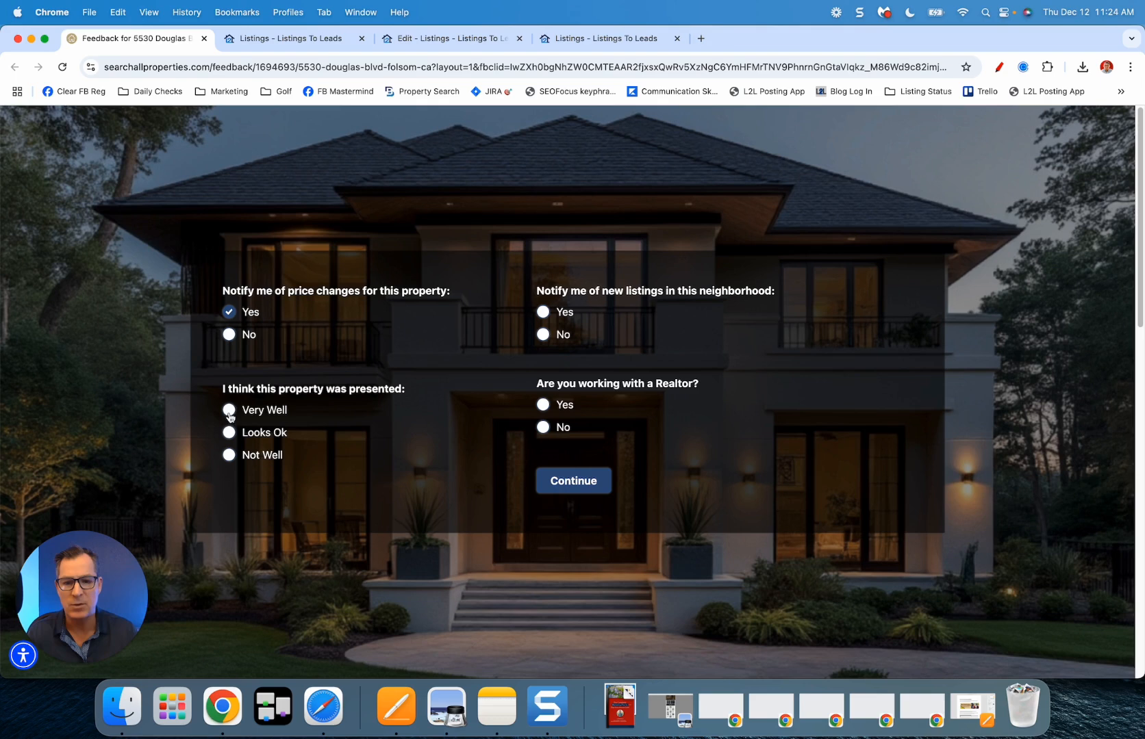
click(228, 410)
Step: Opt in to neighborhood listing alerts, mark working with a Realtor, and enter the realtor's name
click(542, 313)
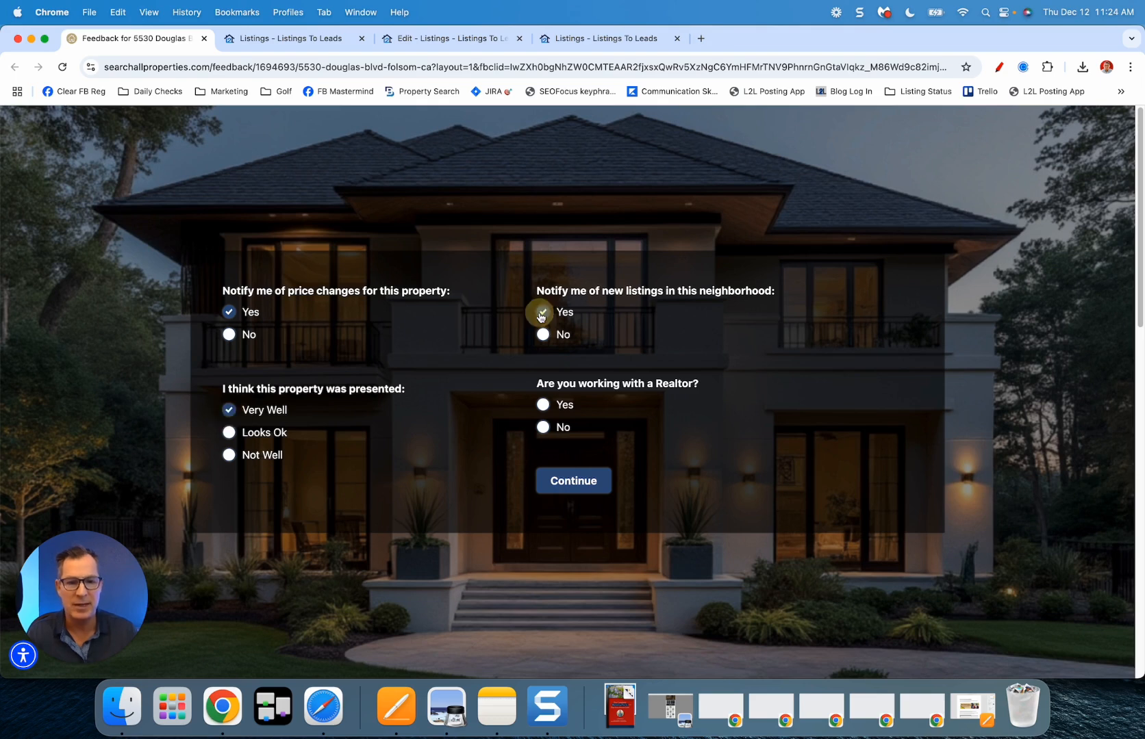
click(541, 407)
click(573, 466)
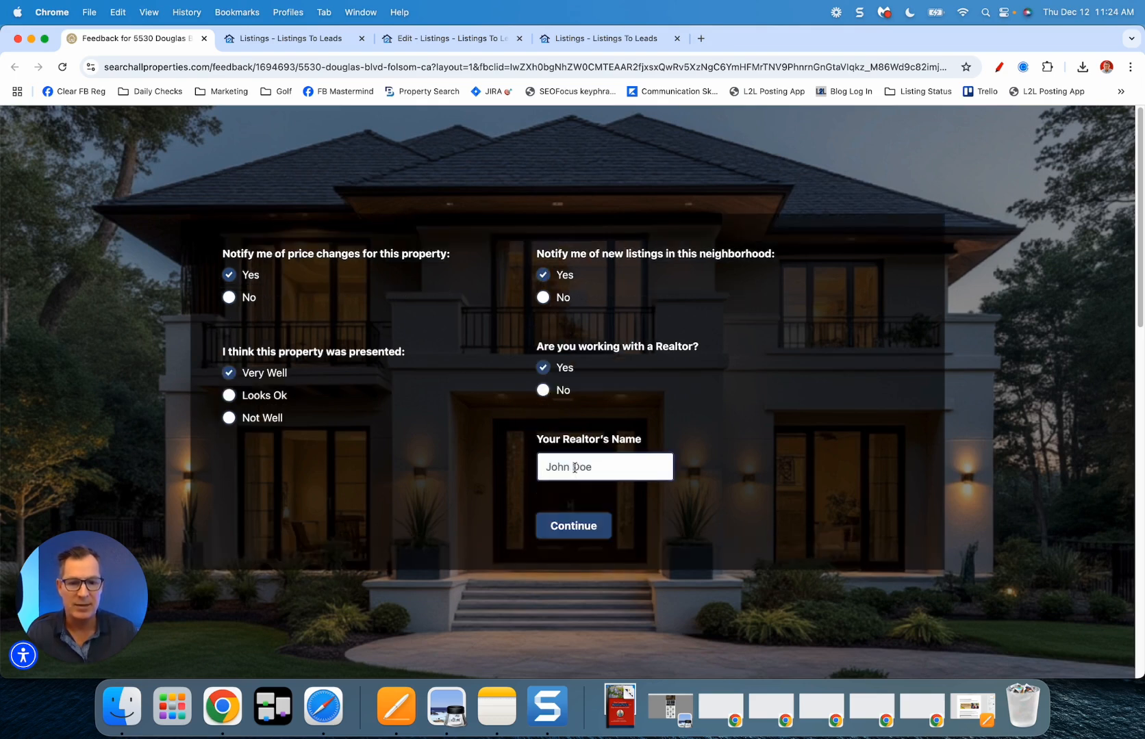
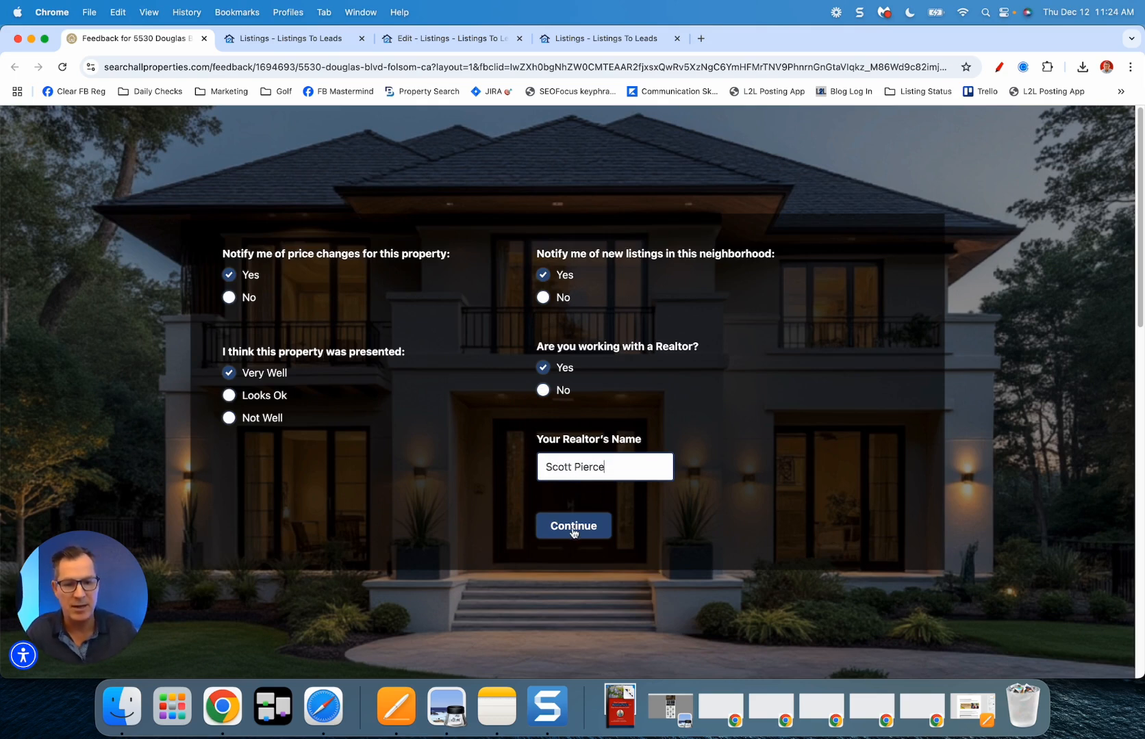
click(557, 525)
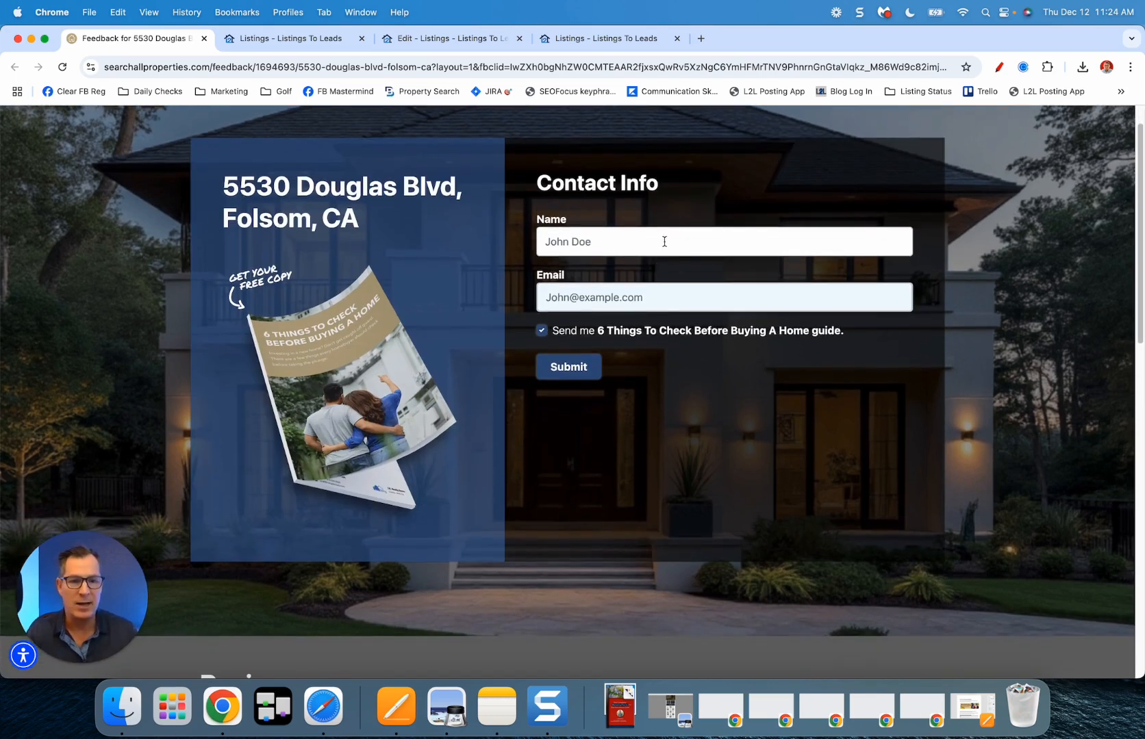
Step: Enter the visitor's full name and e-mail address, then submit the contact details
click(666, 241)
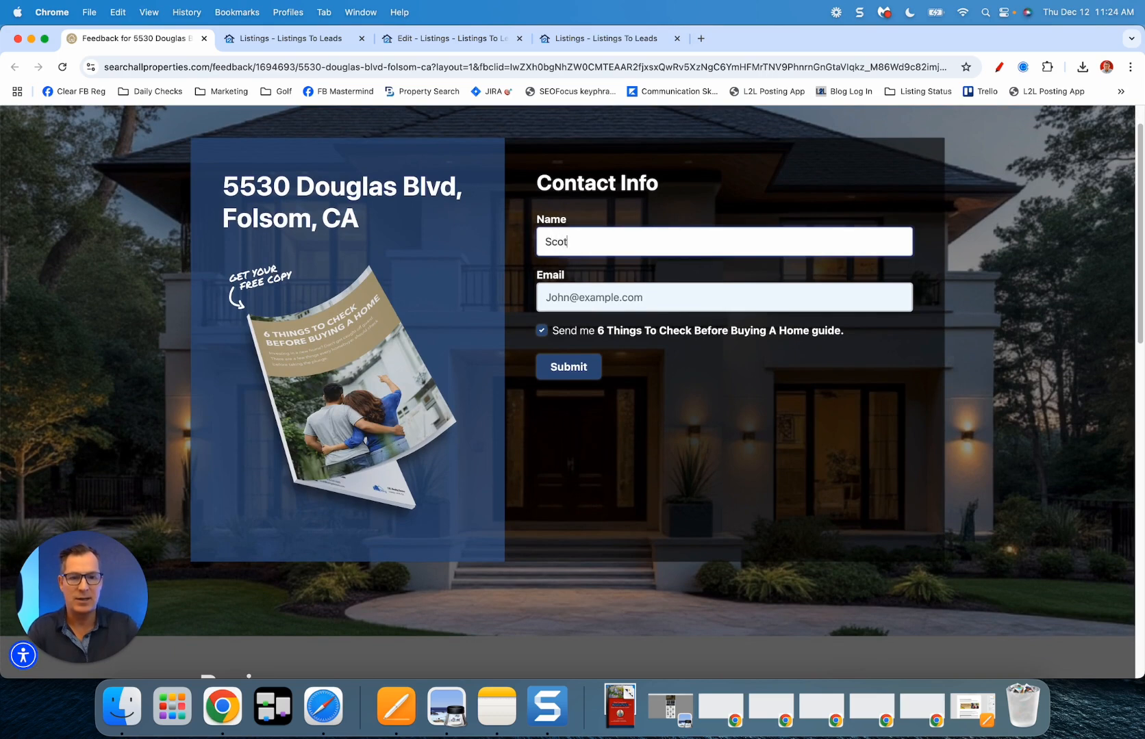
key(Tab)
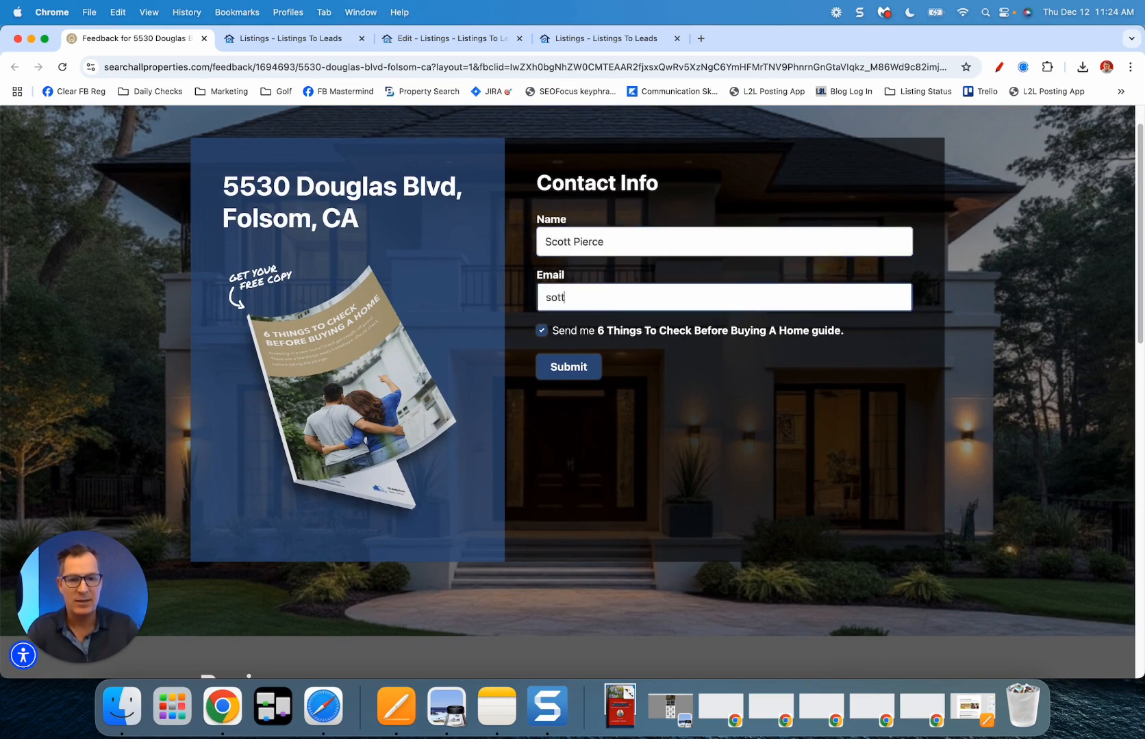
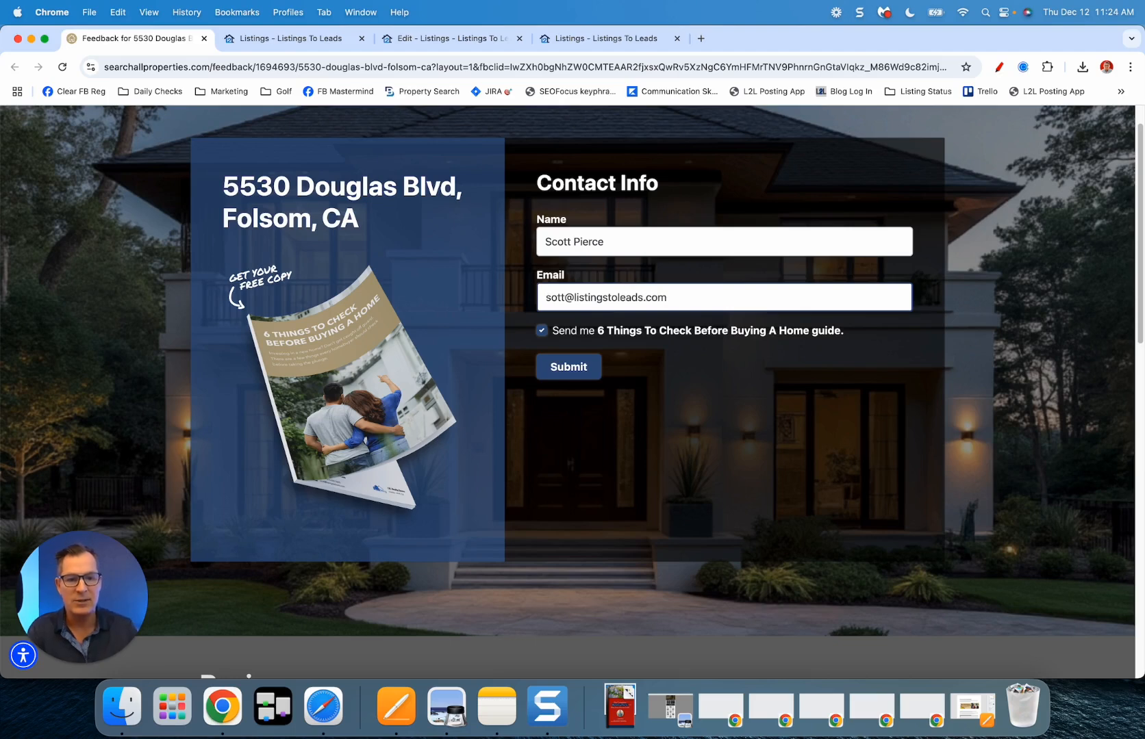
text(c)
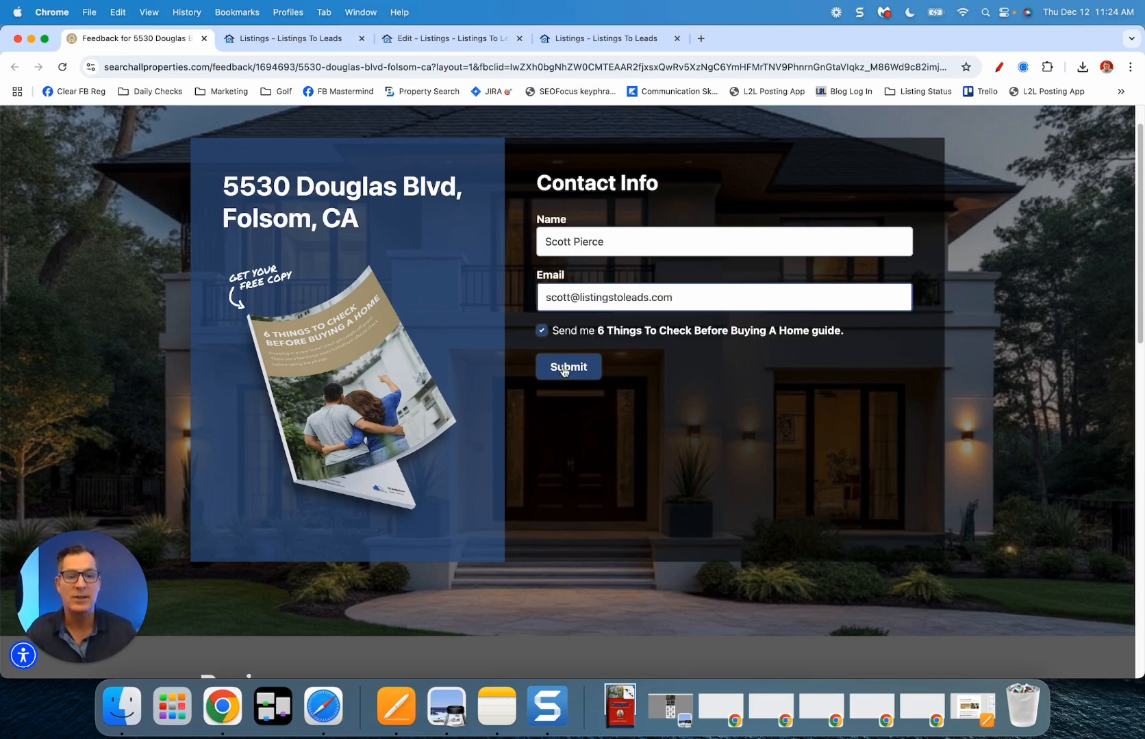
click(563, 369)
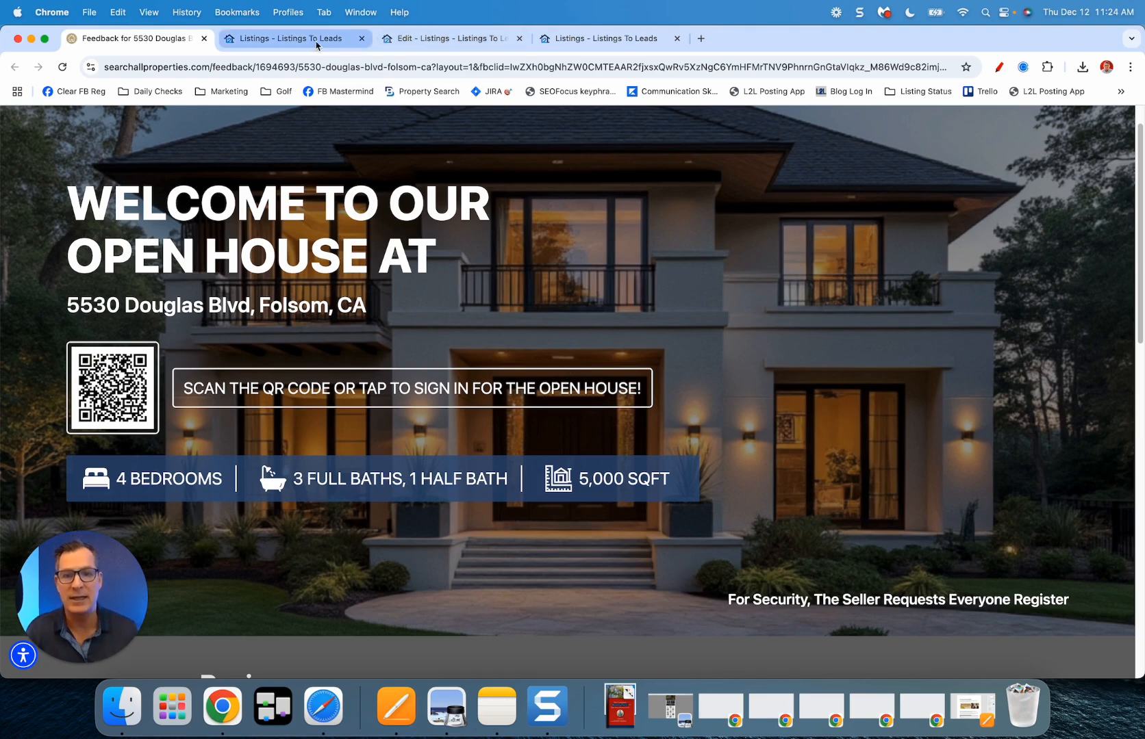
click(317, 43)
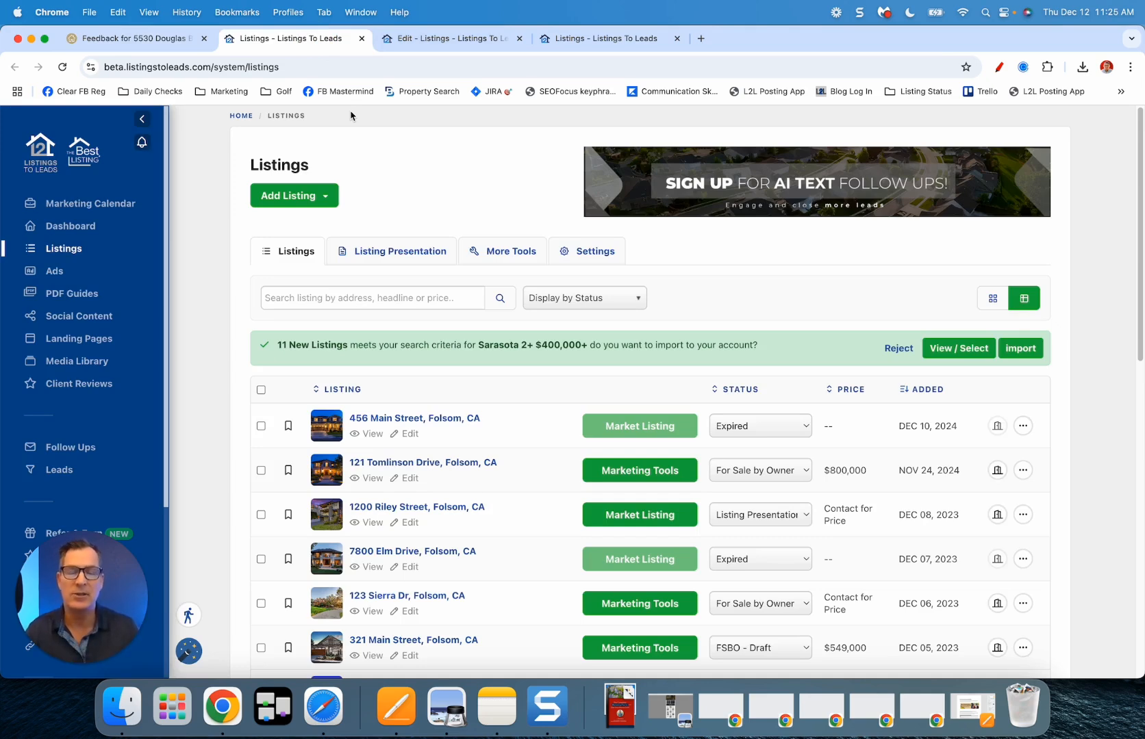
scroll(457, 278, down, 5)
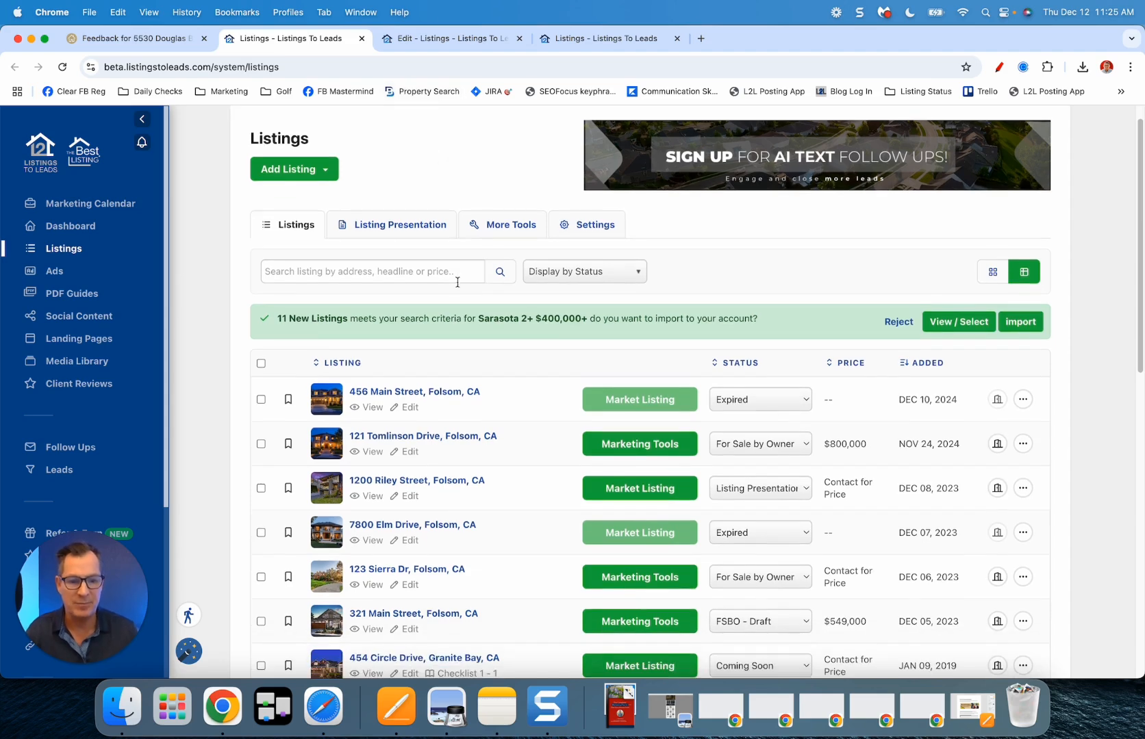
scroll(463, 308, down, 5)
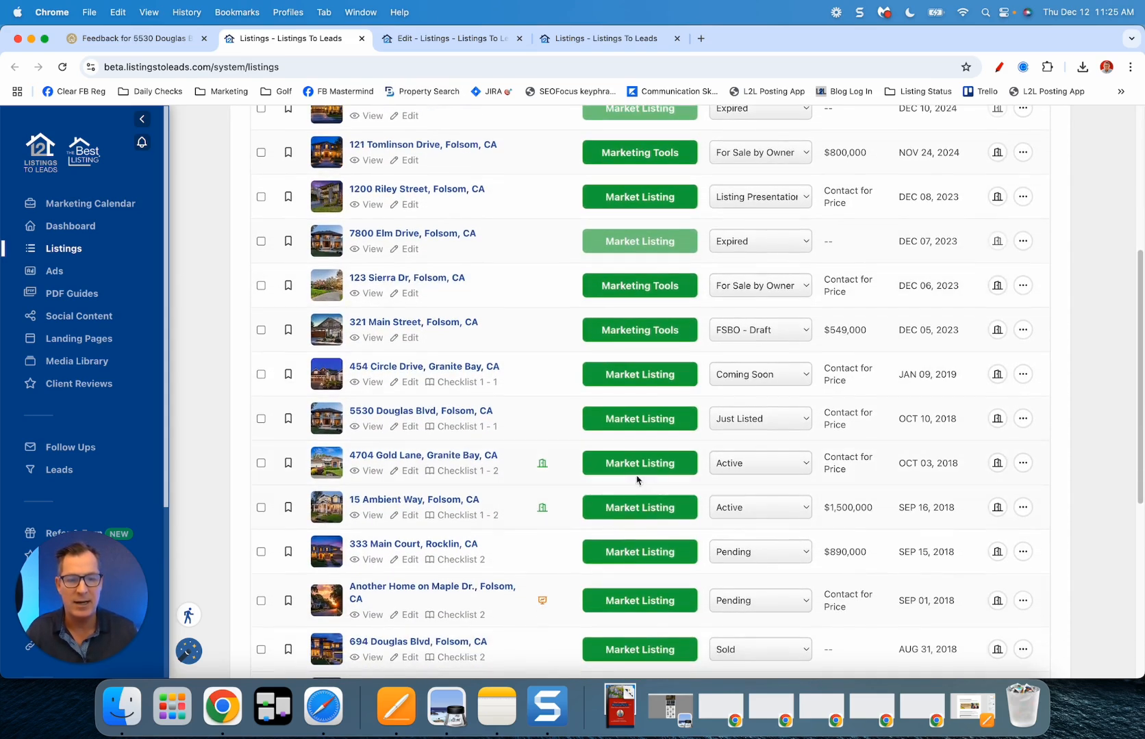
click(444, 39)
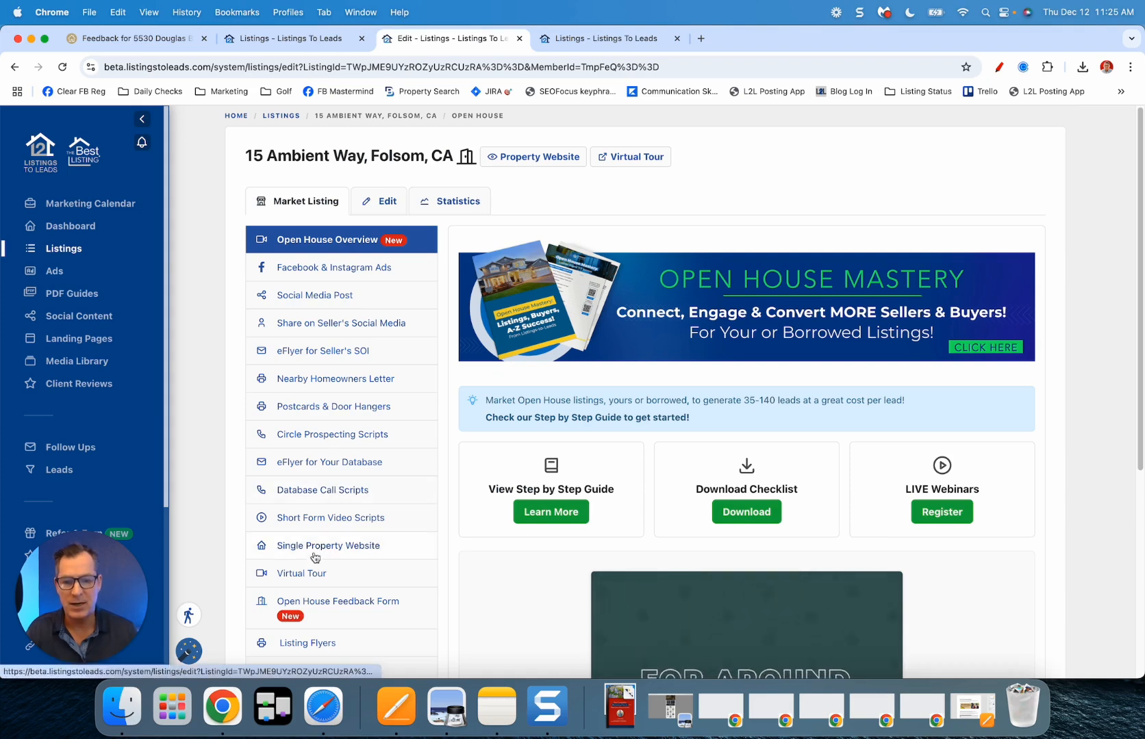
click(318, 607)
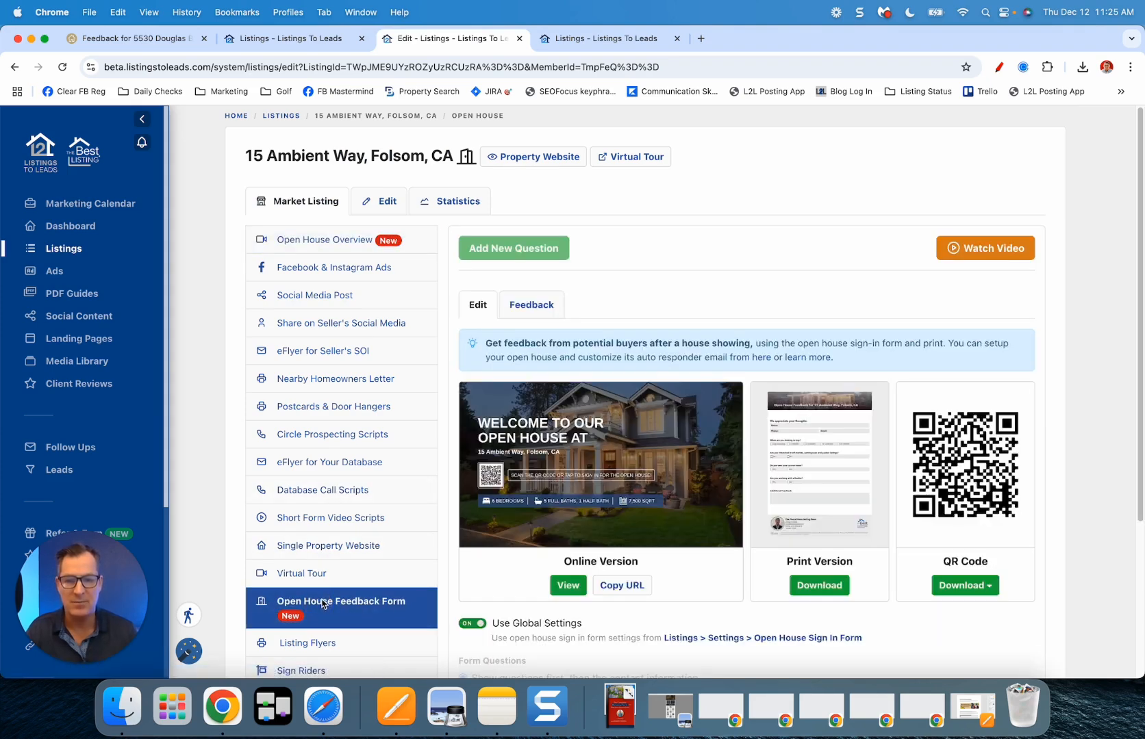
scroll(318, 478, down, 2)
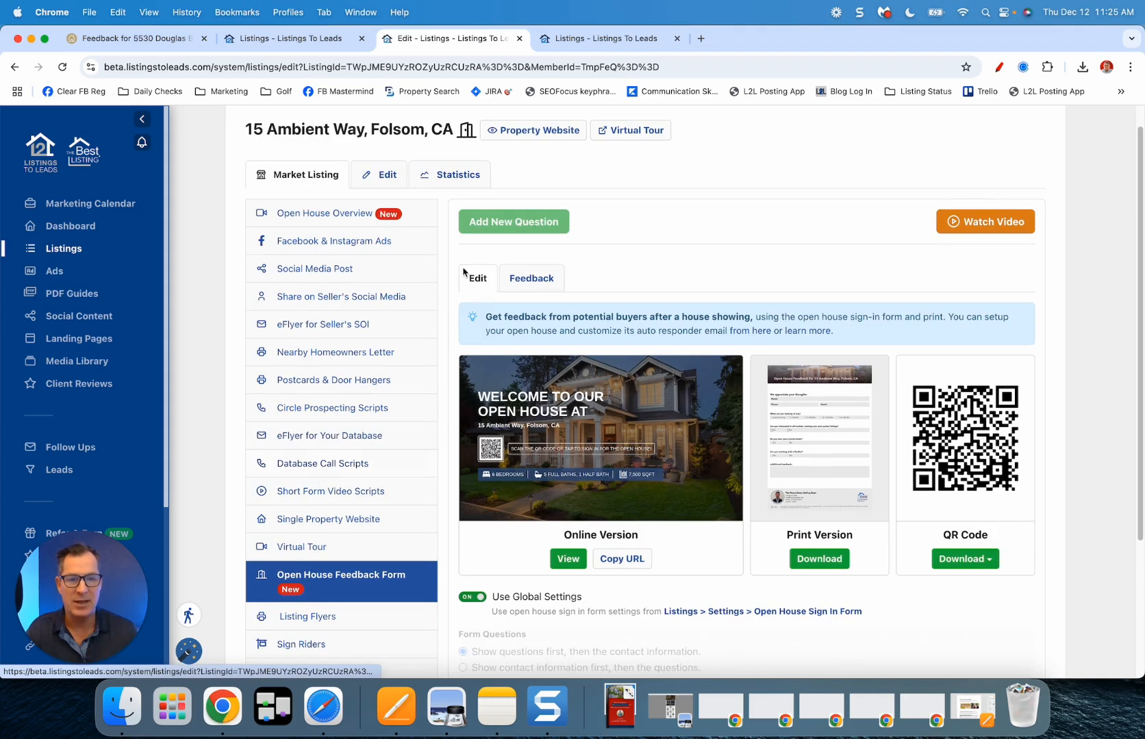
scroll(499, 307, down, 4)
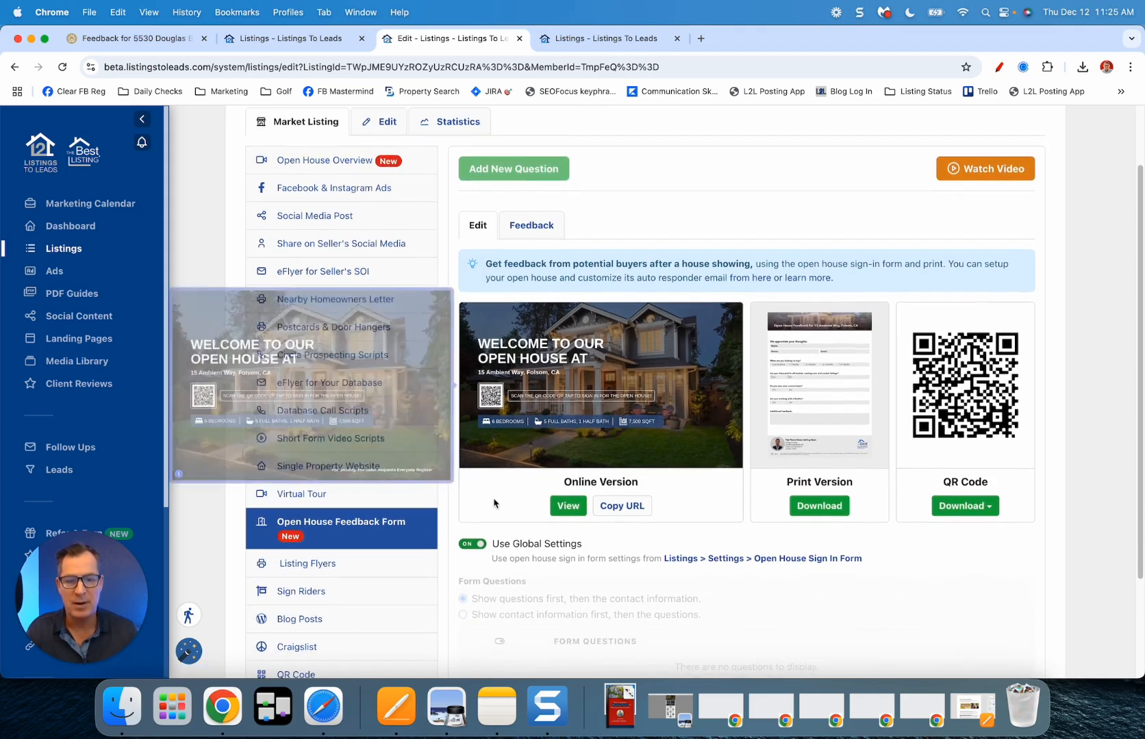
scroll(563, 229, up, 2)
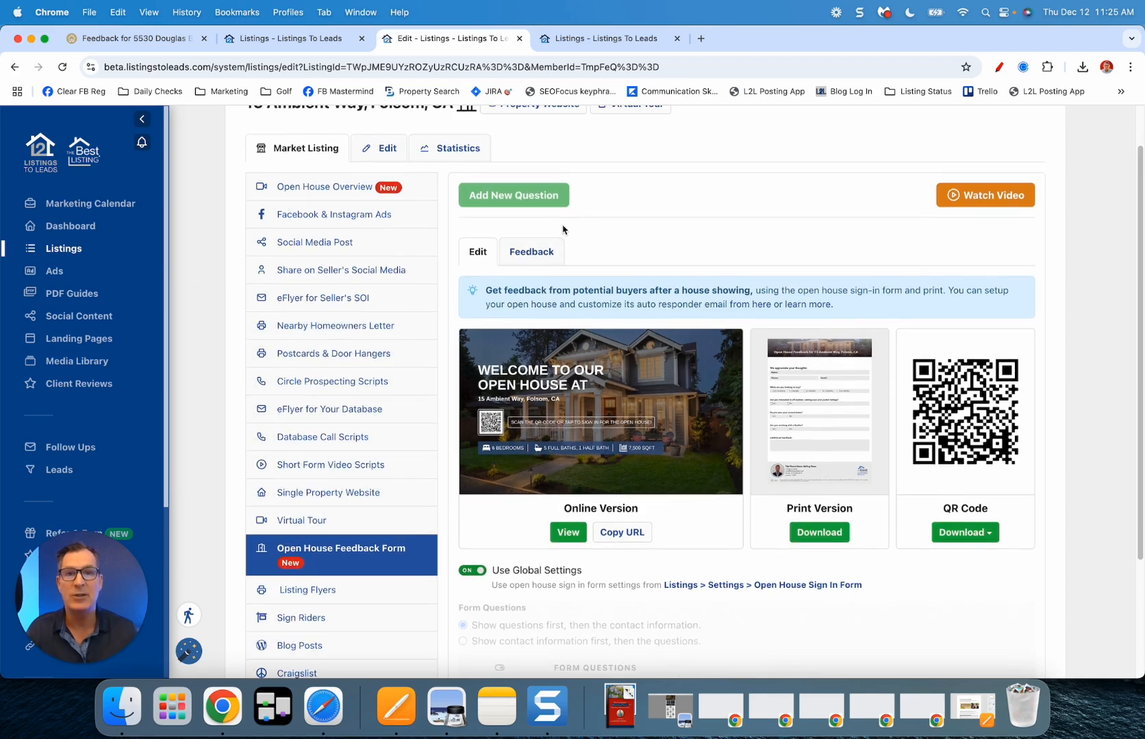
click(511, 197)
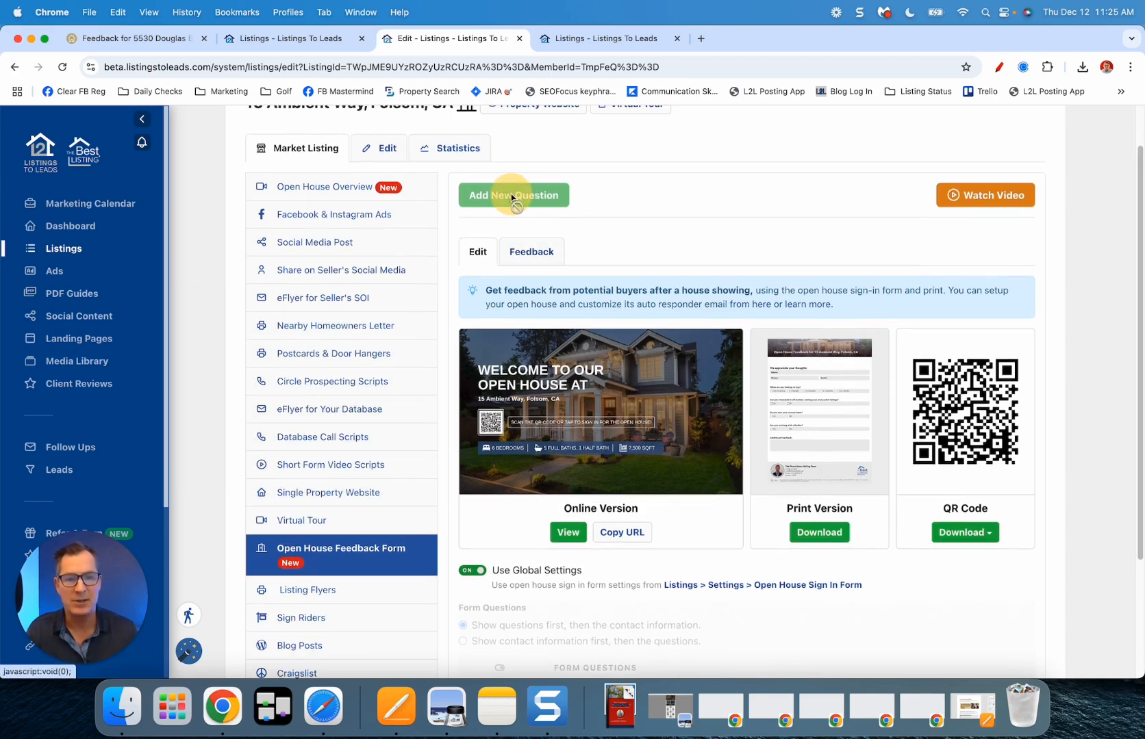
scroll(512, 198, down, 4)
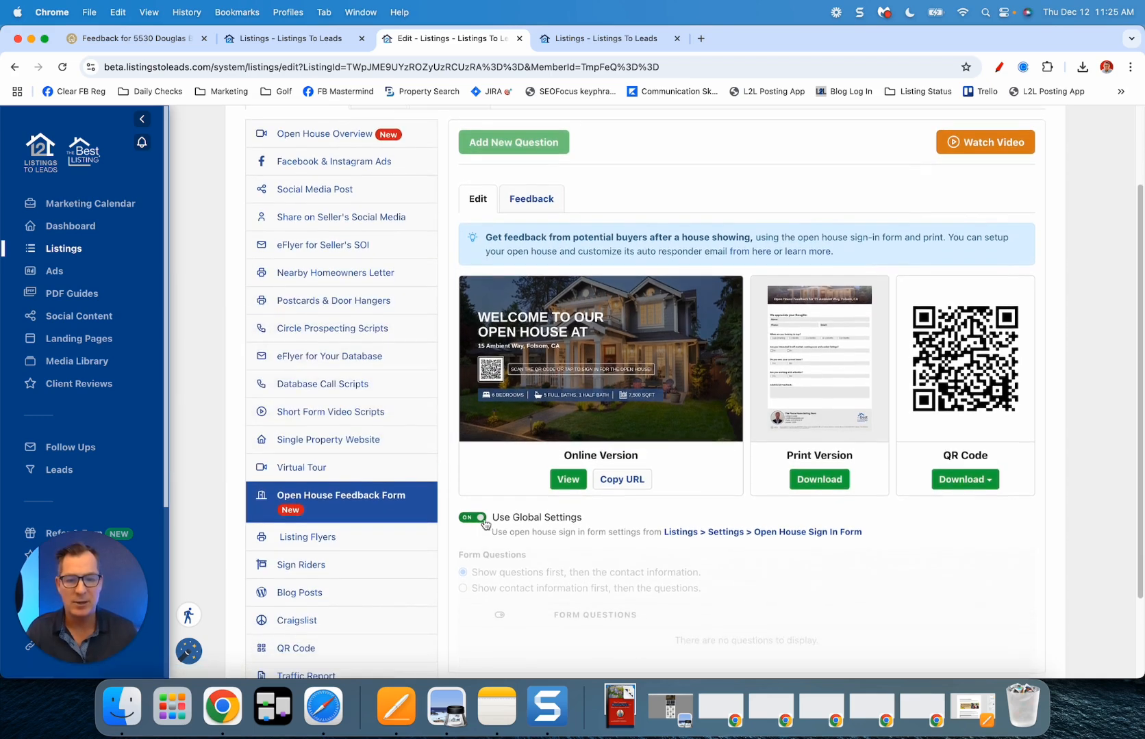
click(468, 519)
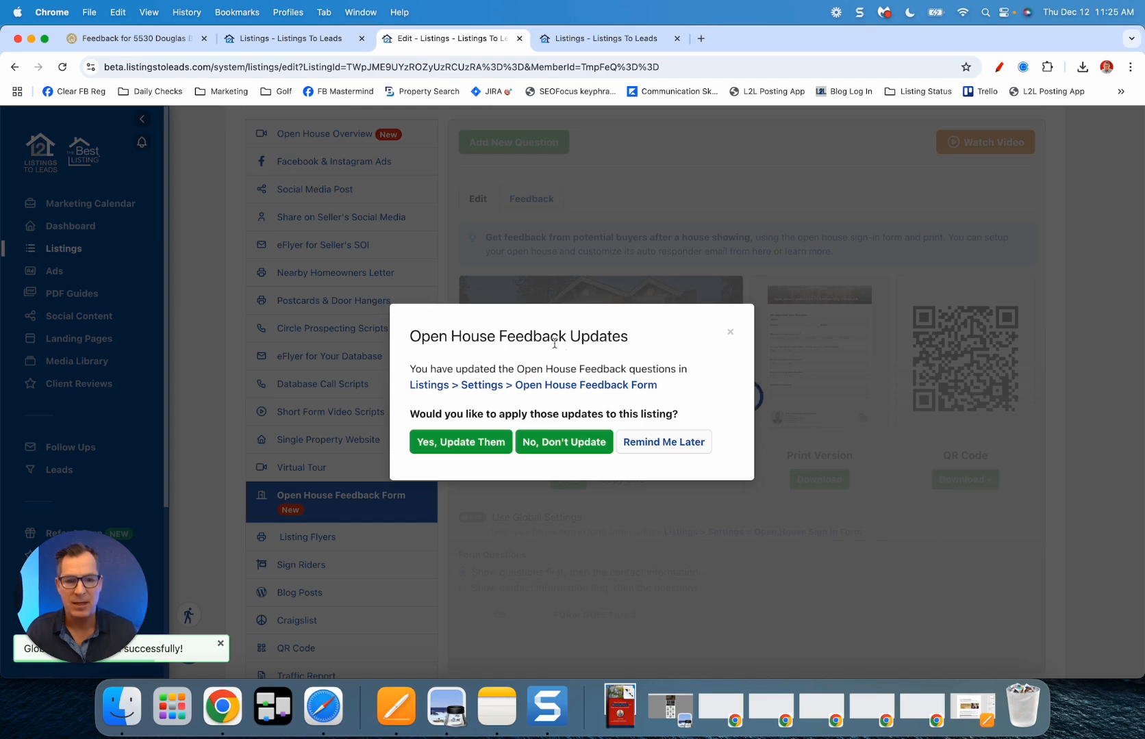
click(568, 447)
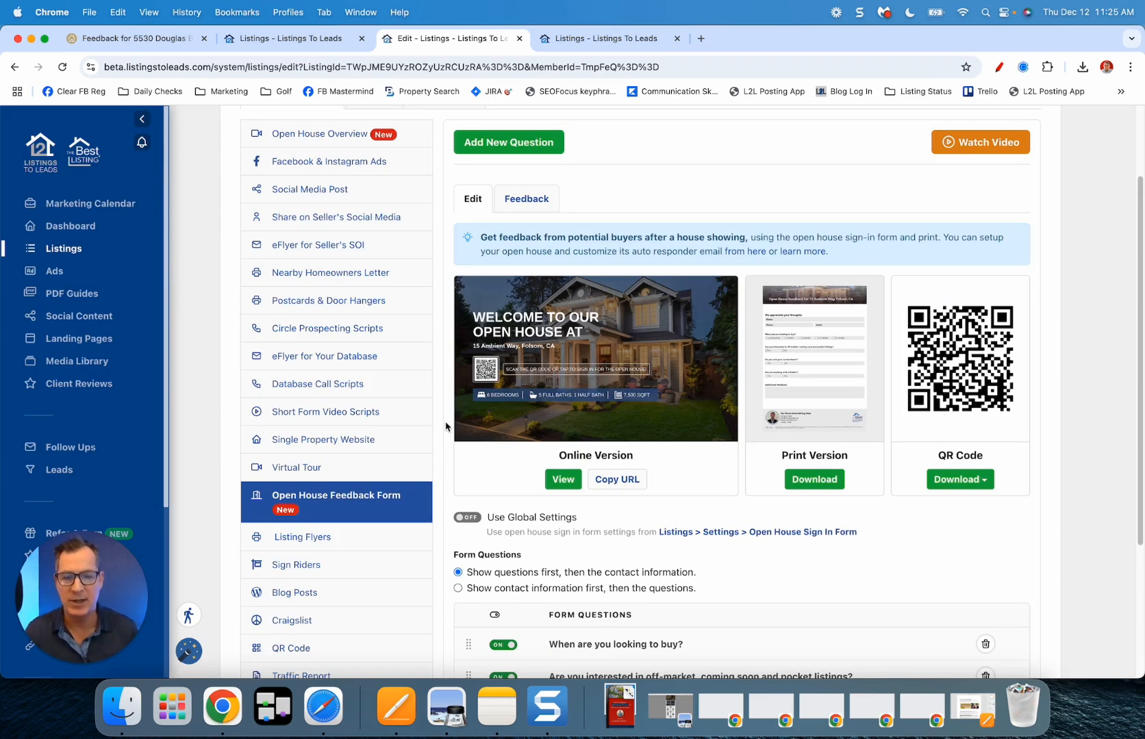
click(563, 479)
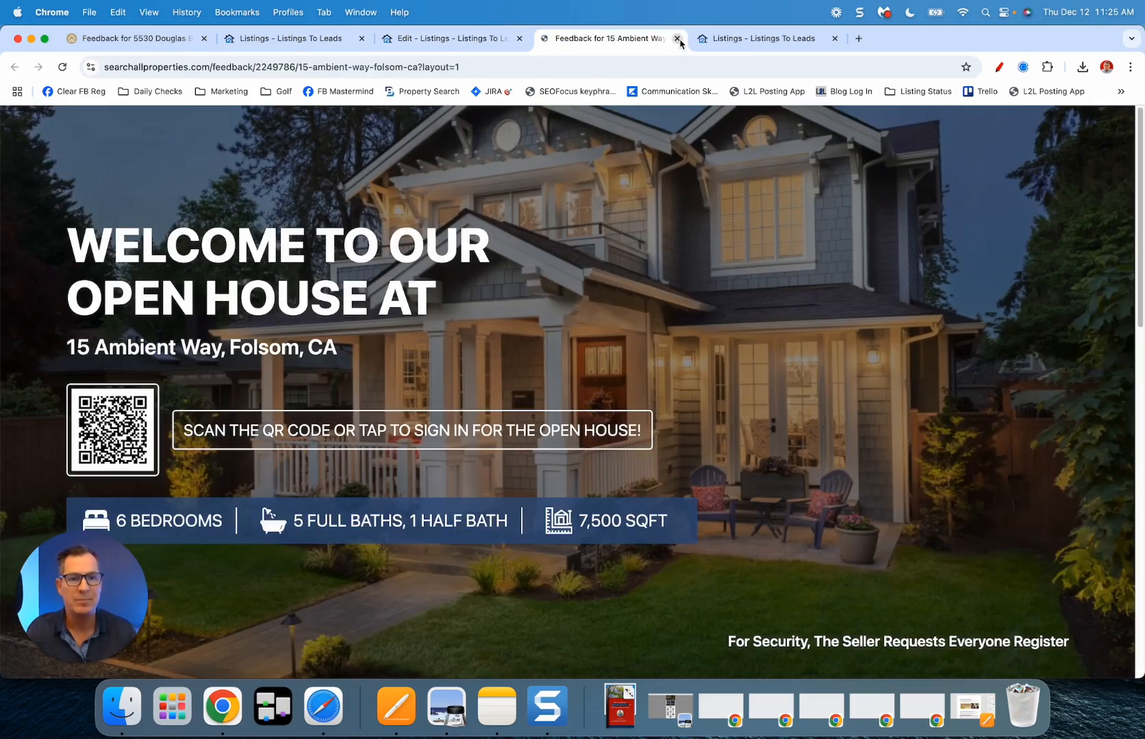
click(677, 38)
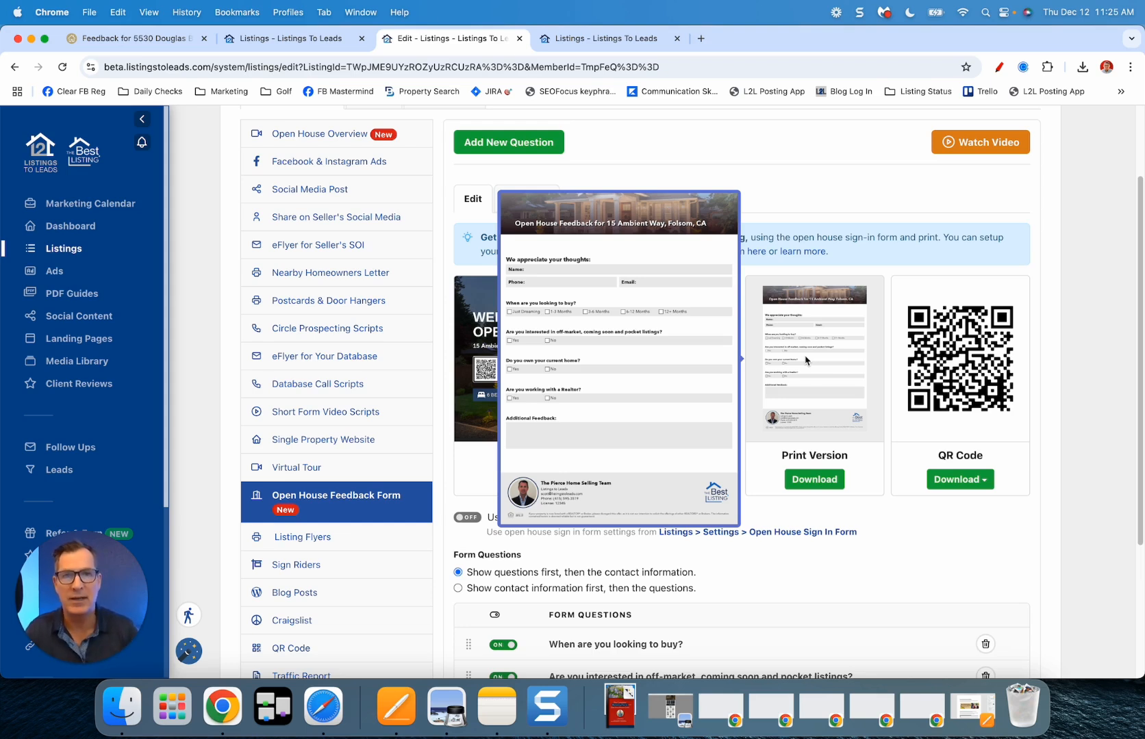
mouse_move(968, 381)
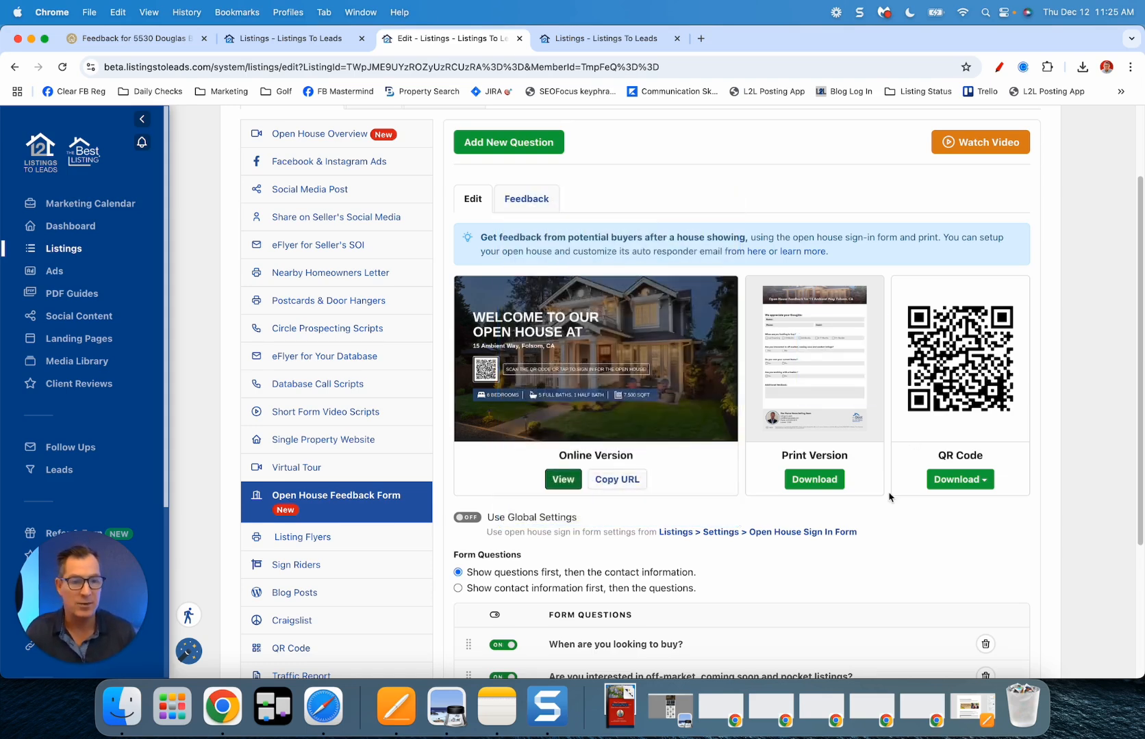
scroll(807, 479, down, 5)
Step: Drag the first question down and back to the top, then go to the Listings overview tab
scroll(800, 460, down, 1)
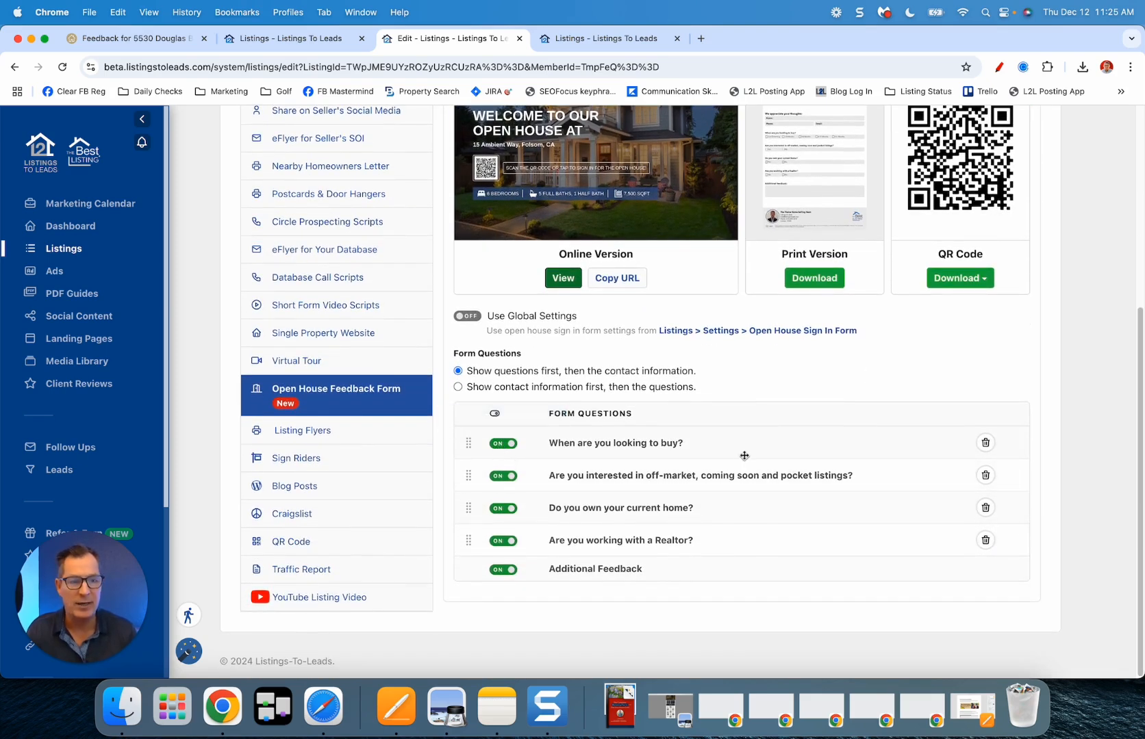
mouse_move(468, 442)
mouse_down()
mouse_move(468, 480)
mouse_move(468, 444)
mouse_up()
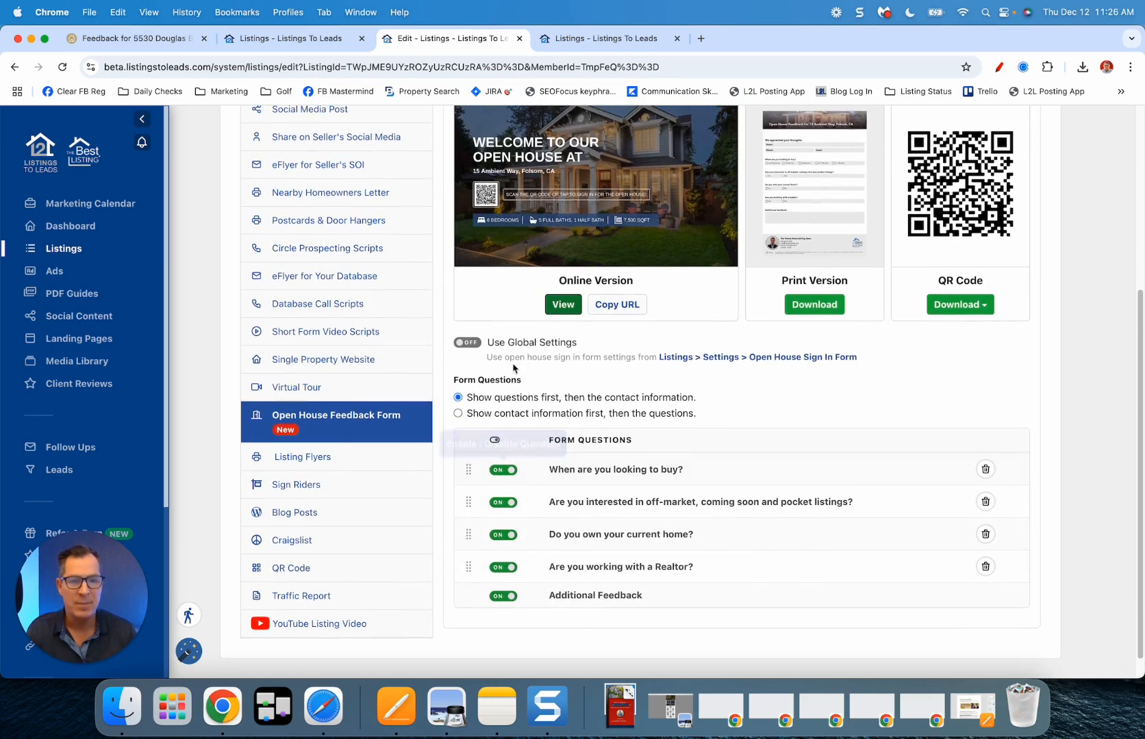
scroll(509, 137, up, 5)
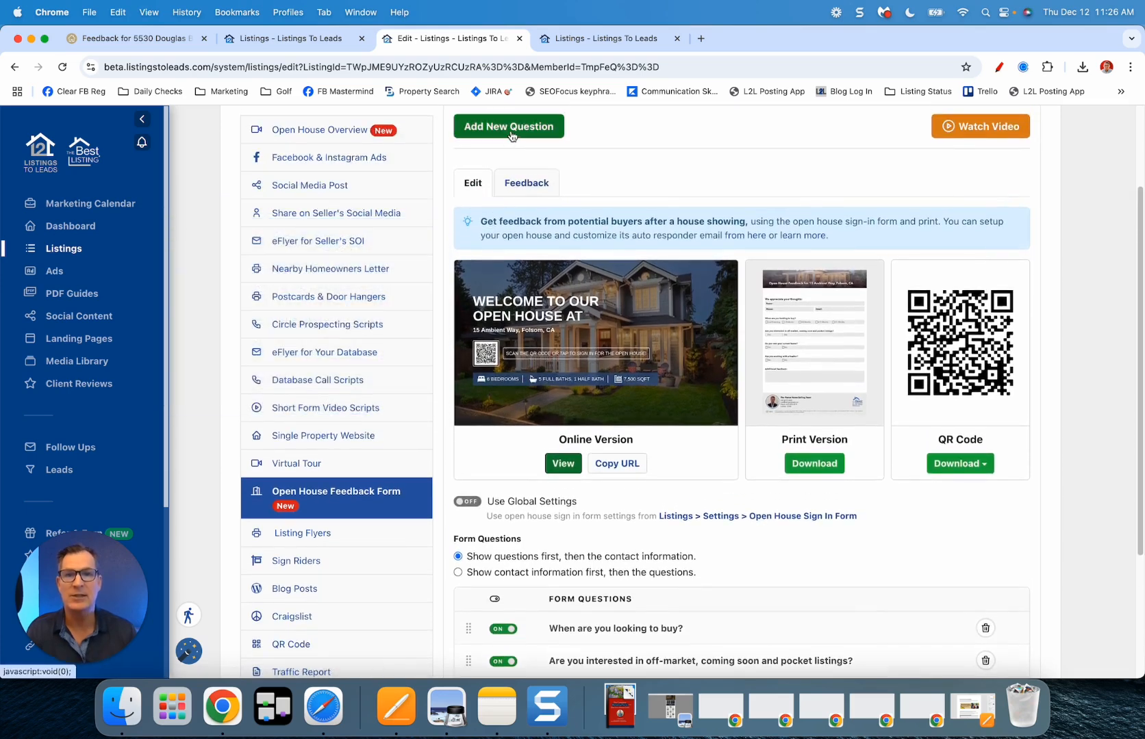
scroll(675, 389, down, 5)
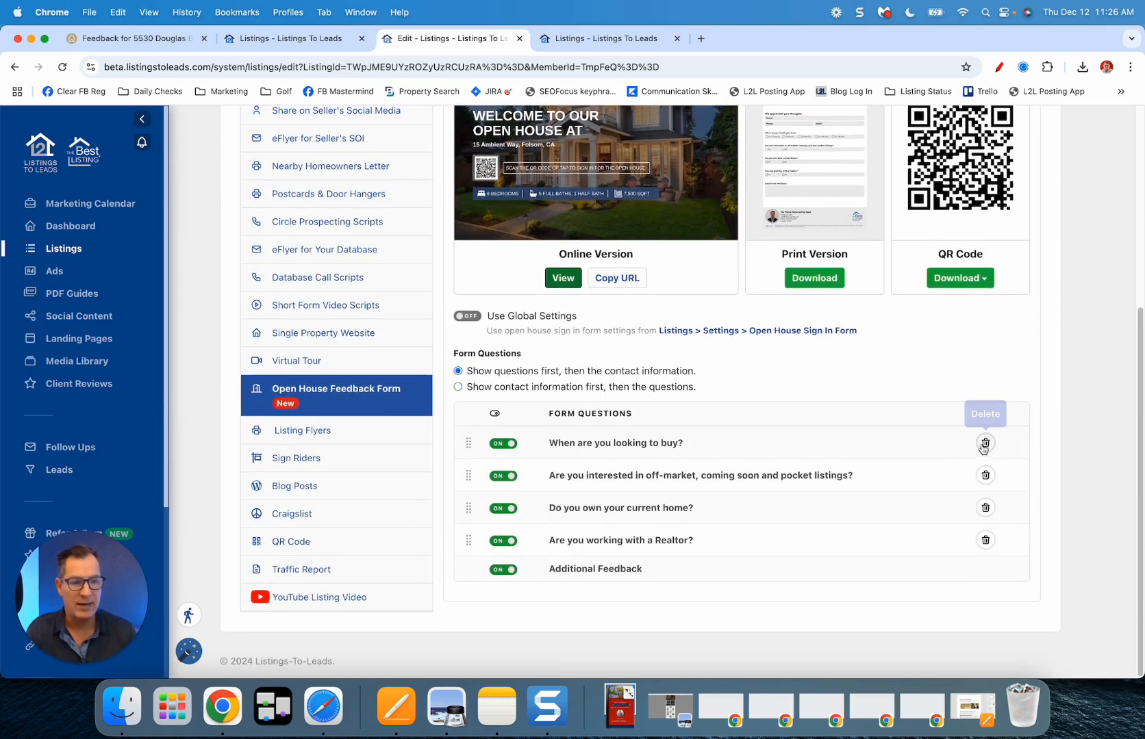
scroll(955, 472, up, 7)
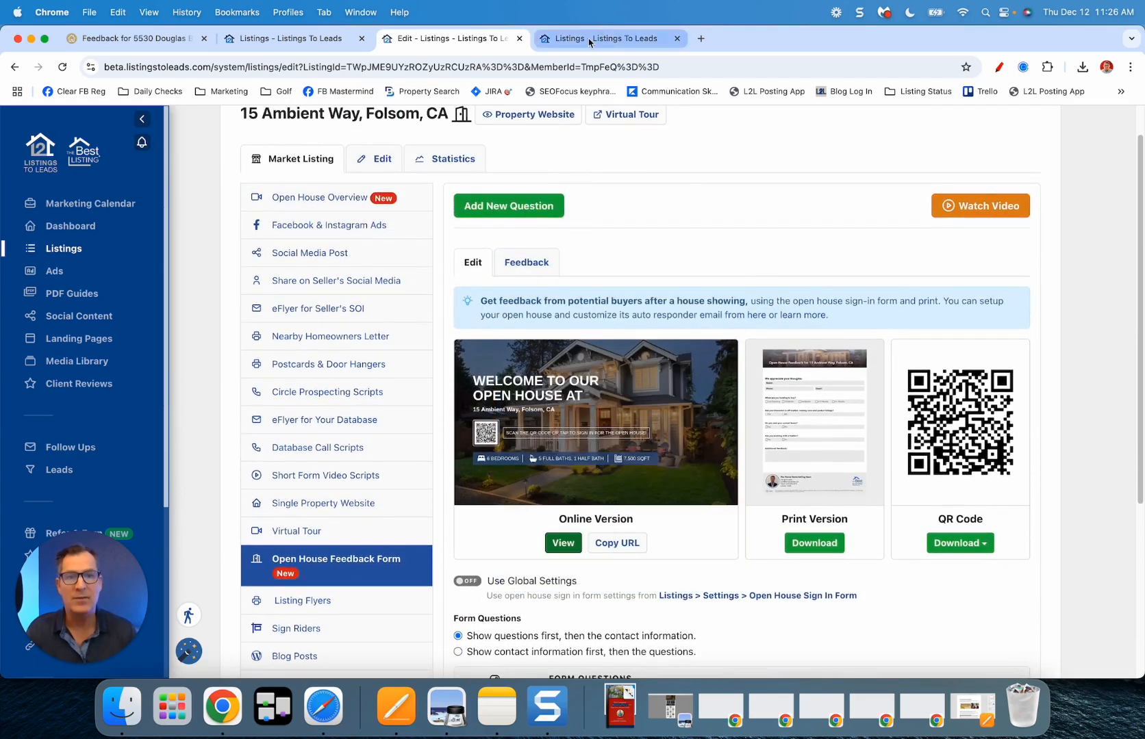
click(589, 41)
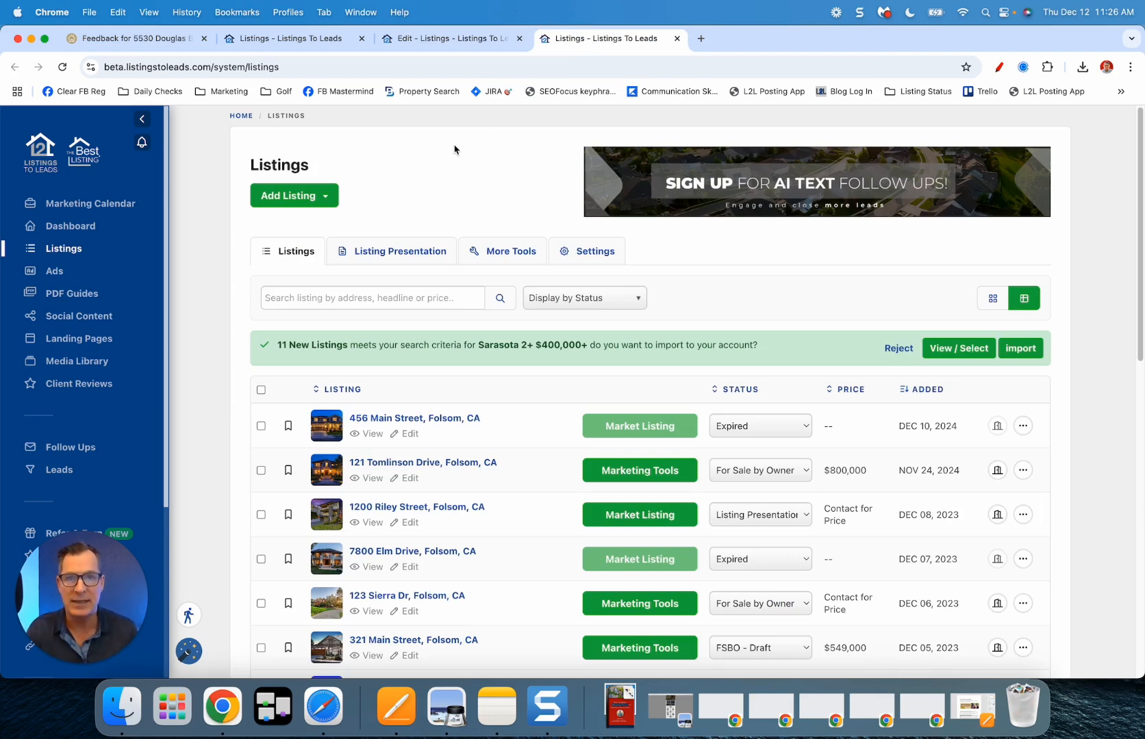
Step: Open the global Settings page for the Open House Sign In Form
click(593, 257)
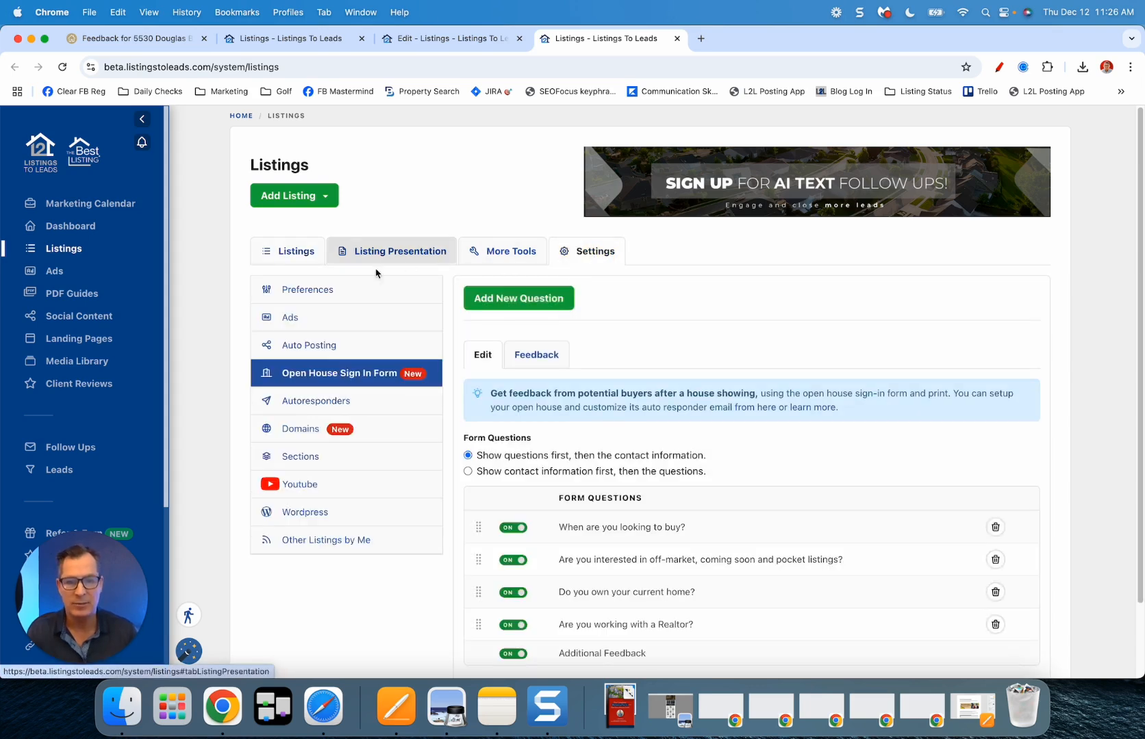
click(318, 295)
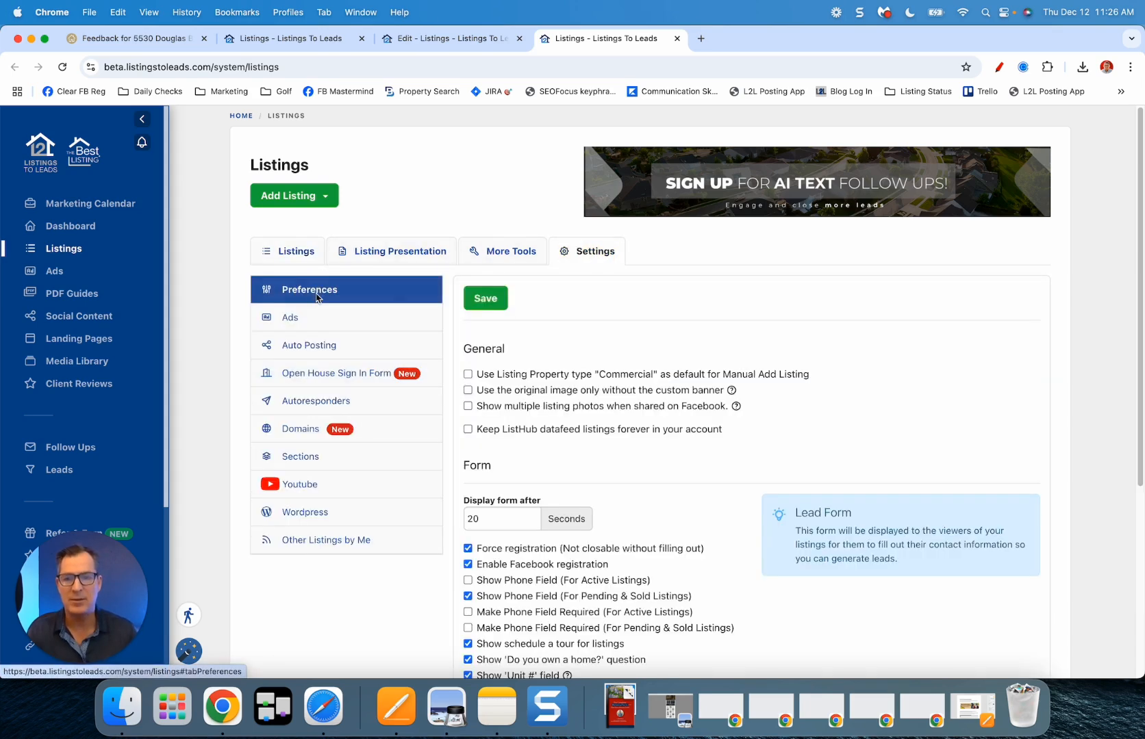
click(316, 379)
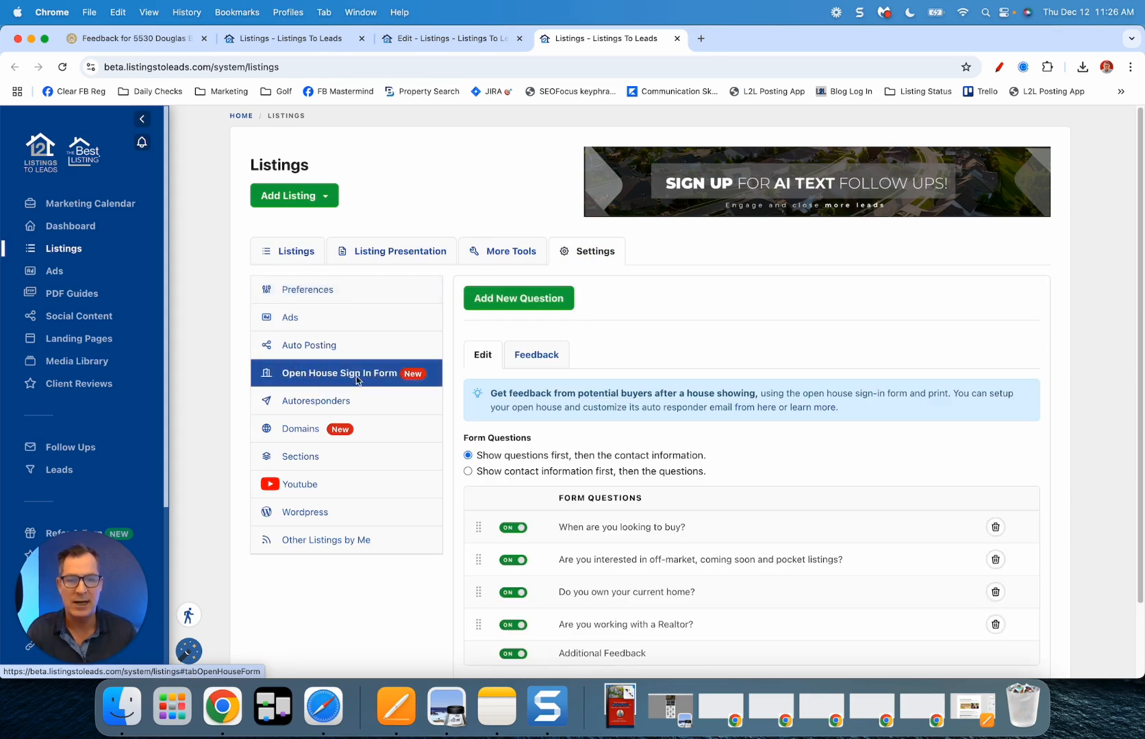
scroll(606, 366, down, 1)
scroll(606, 380, down, 2)
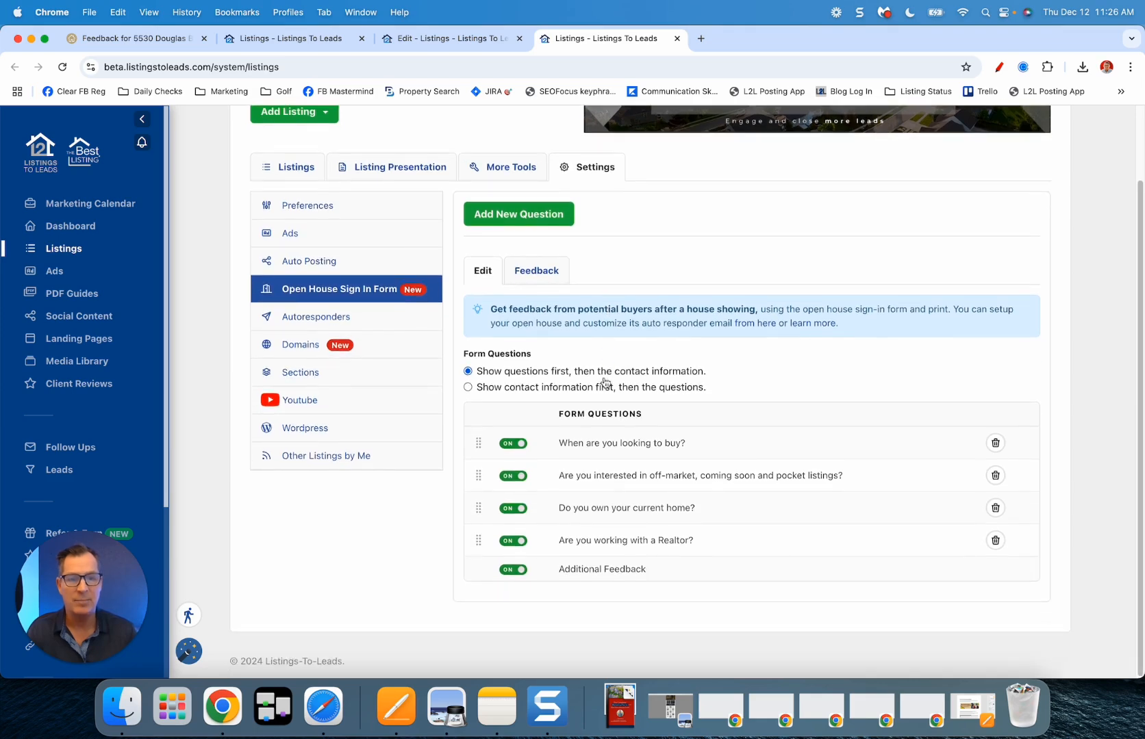
Step: Switch the order to contact info first and back to questions first, drag a question row, then add a new question
click(468, 388)
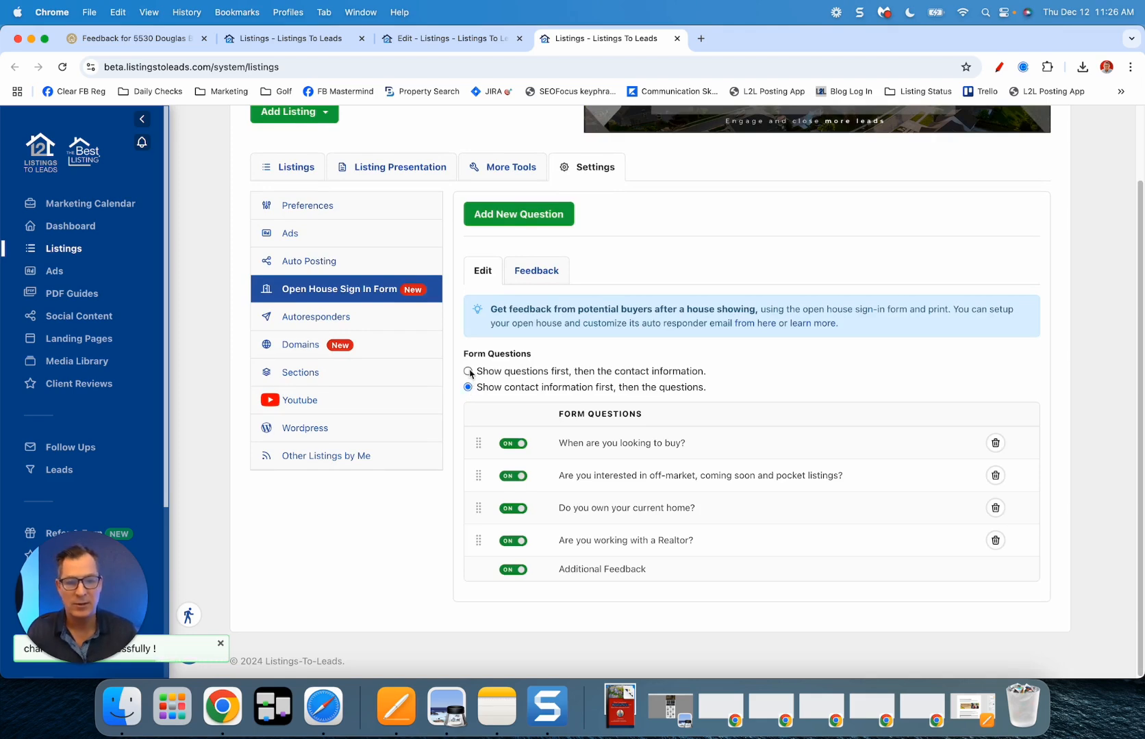
click(468, 372)
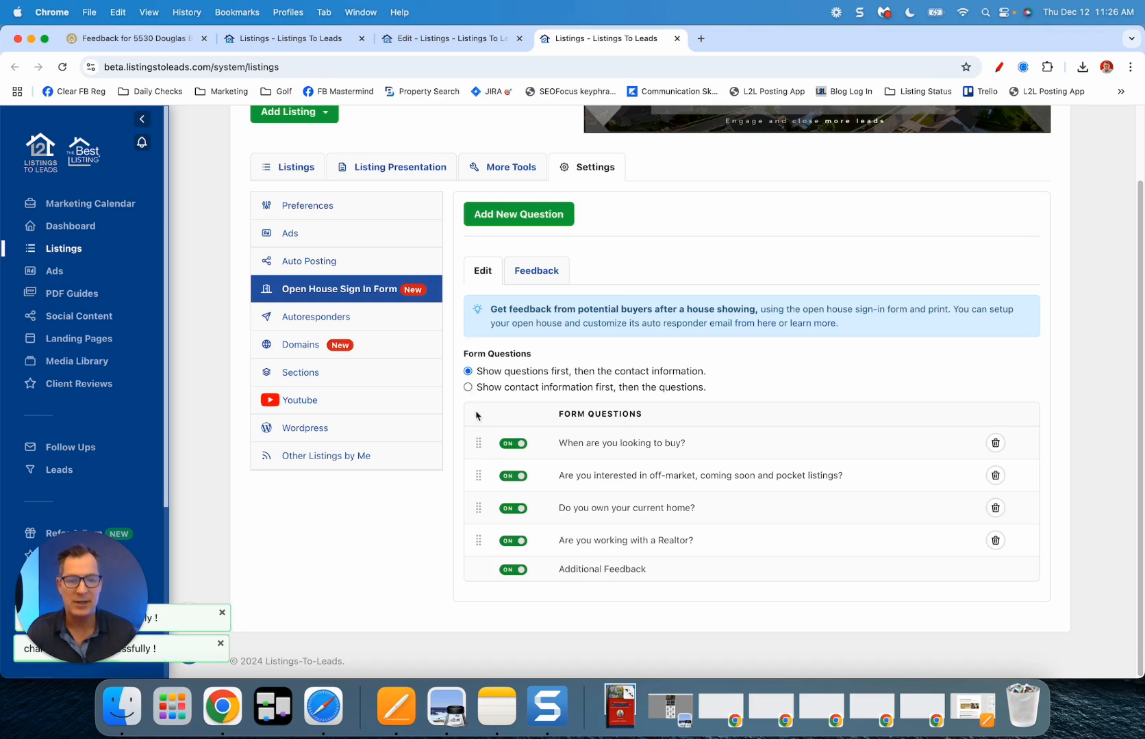
mouse_move(478, 442)
mouse_down()
mouse_move(477, 483)
mouse_move(479, 443)
mouse_up()
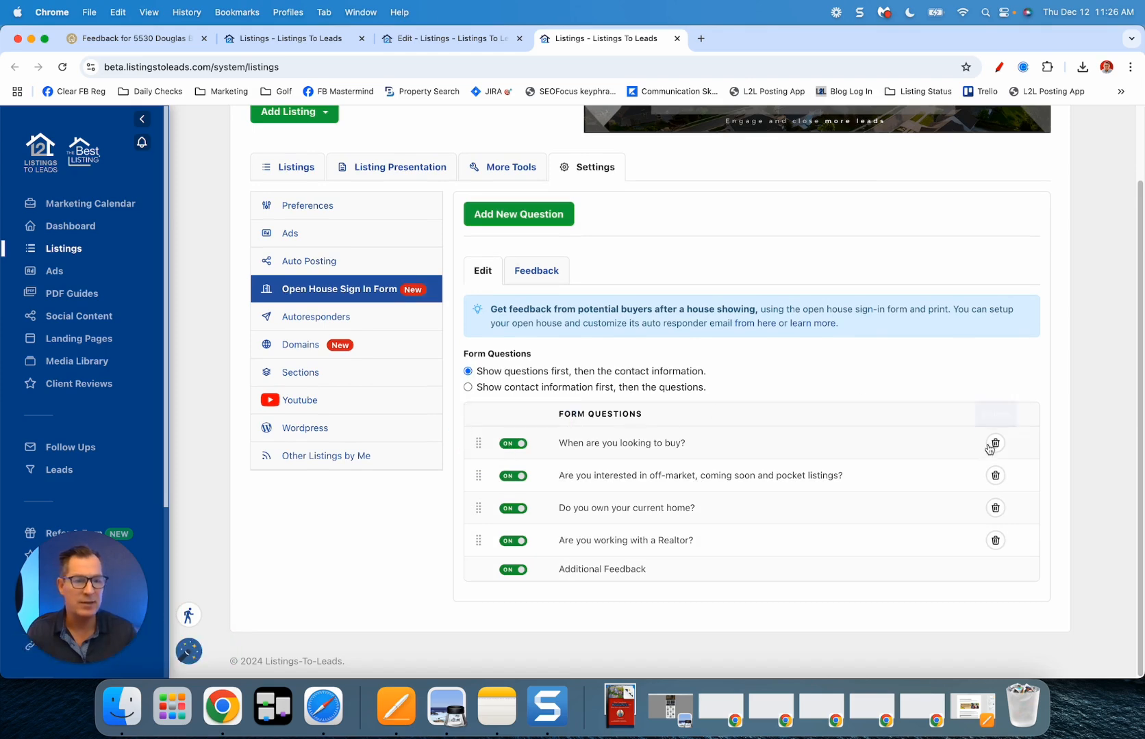
click(510, 214)
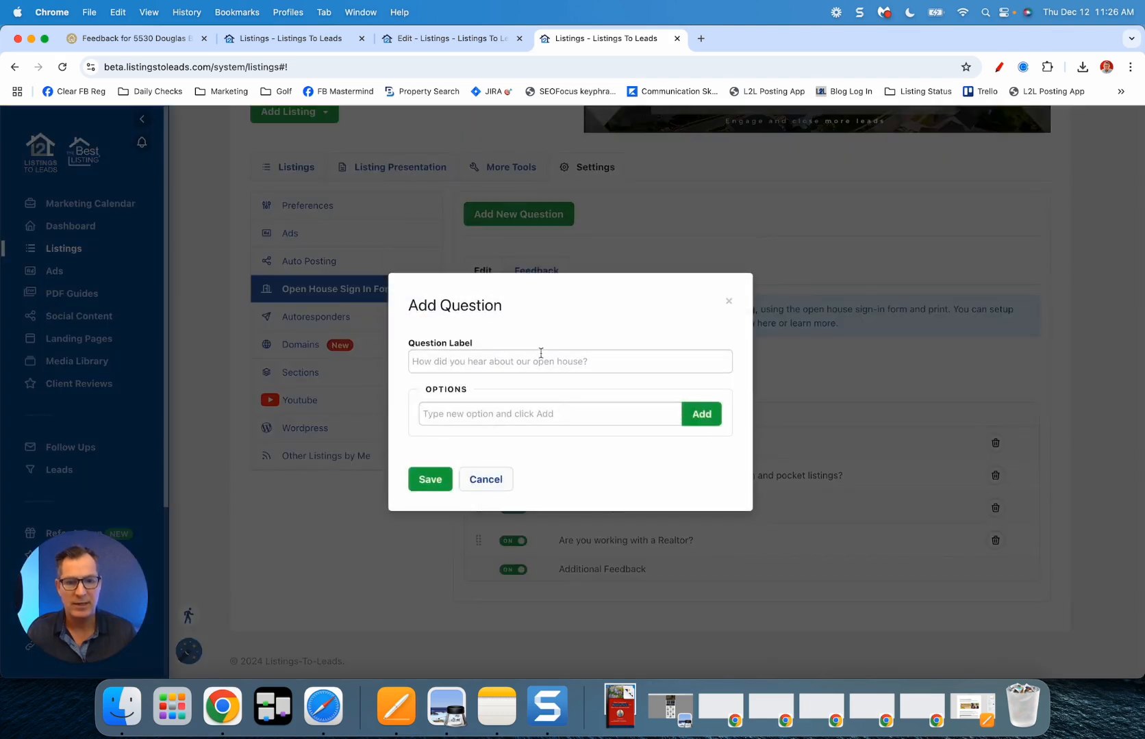
click(540, 360)
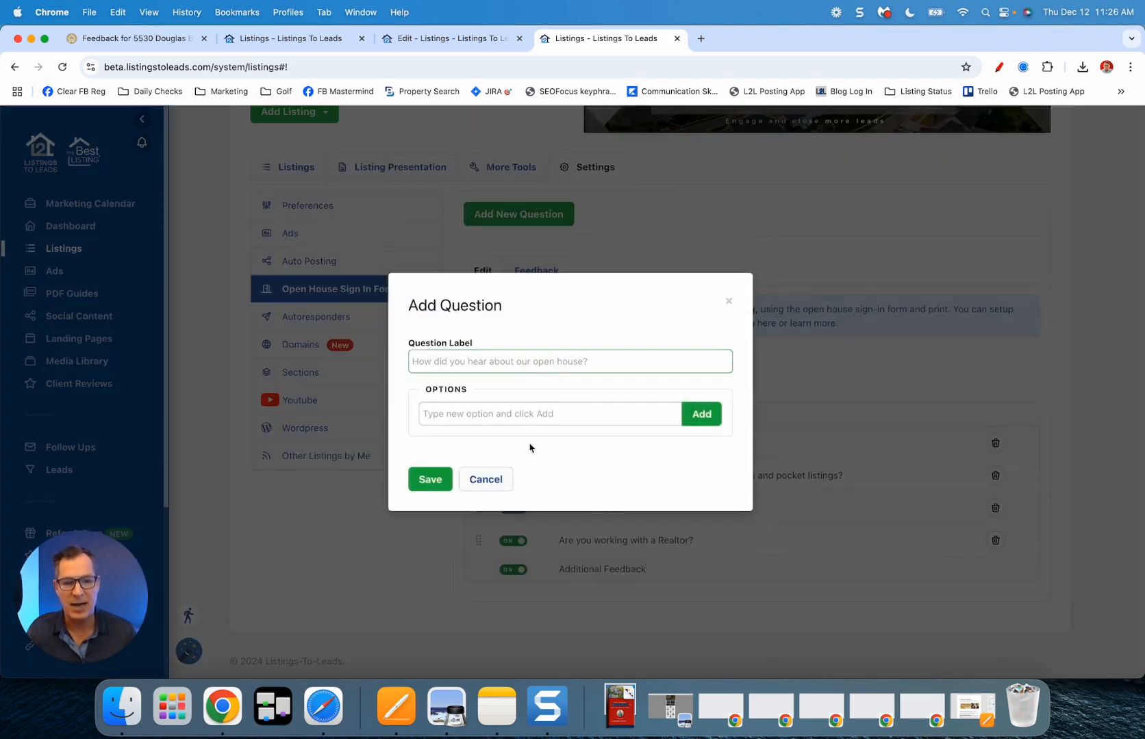
click(485, 479)
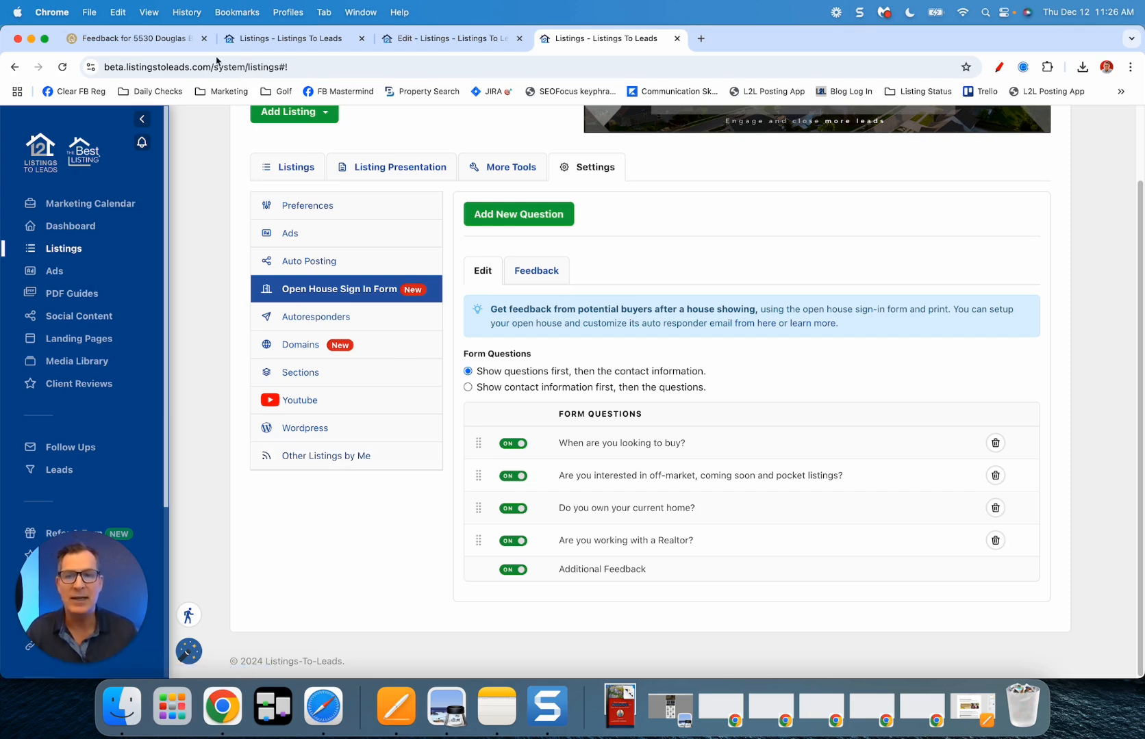
click(147, 40)
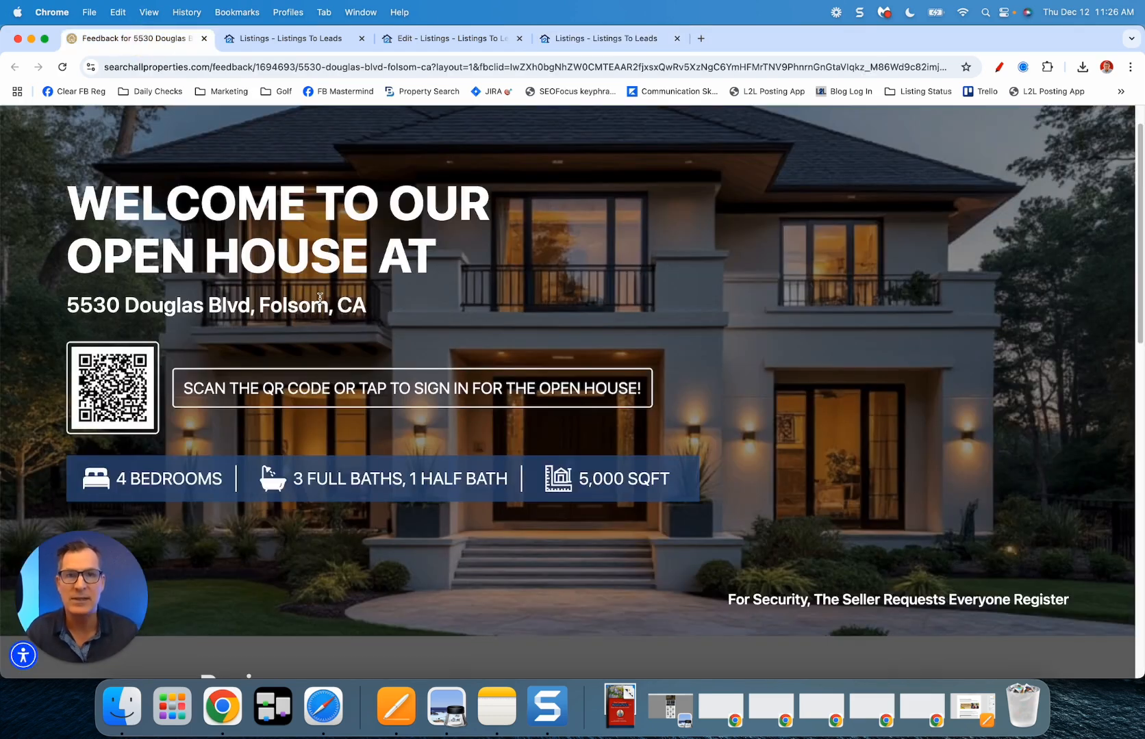